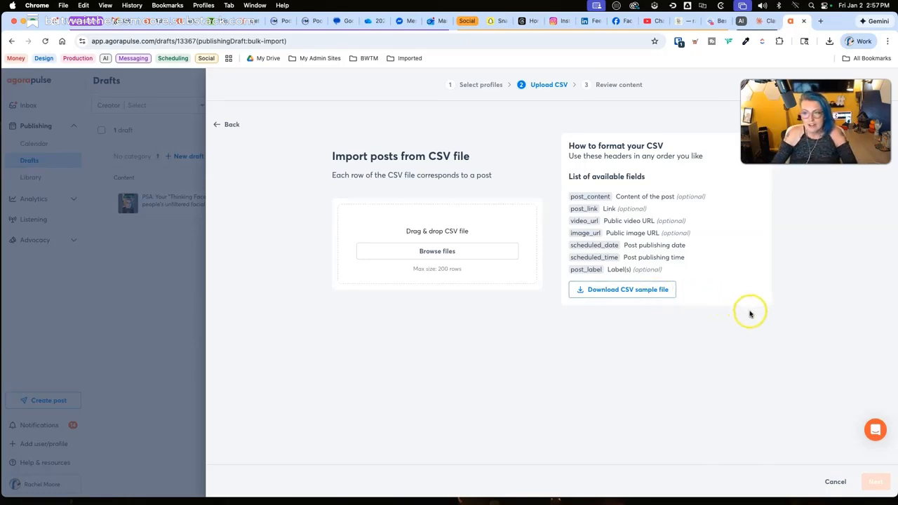
Open the downloaded sample_bulk_import_12_DDMMYYYY.csv from the Downloads folder in Excel.
{"action": "left_click", "coordinate": [76, 481]}
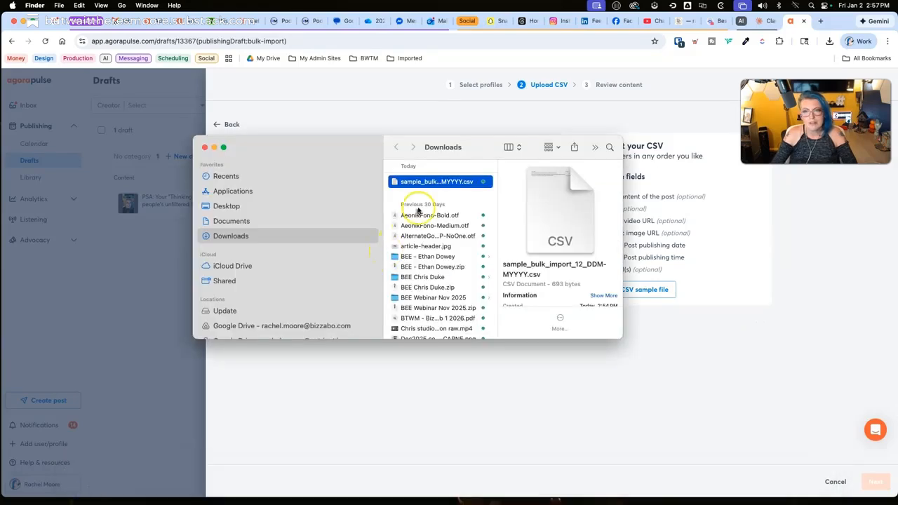
{"action": "left_click", "coordinate": [427, 184]}
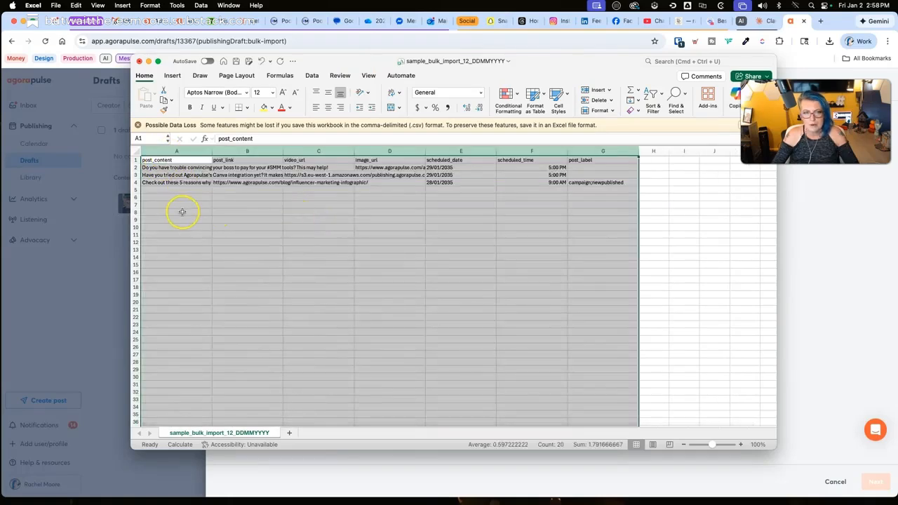
{"action": "left_click", "coordinate": [182, 212]}
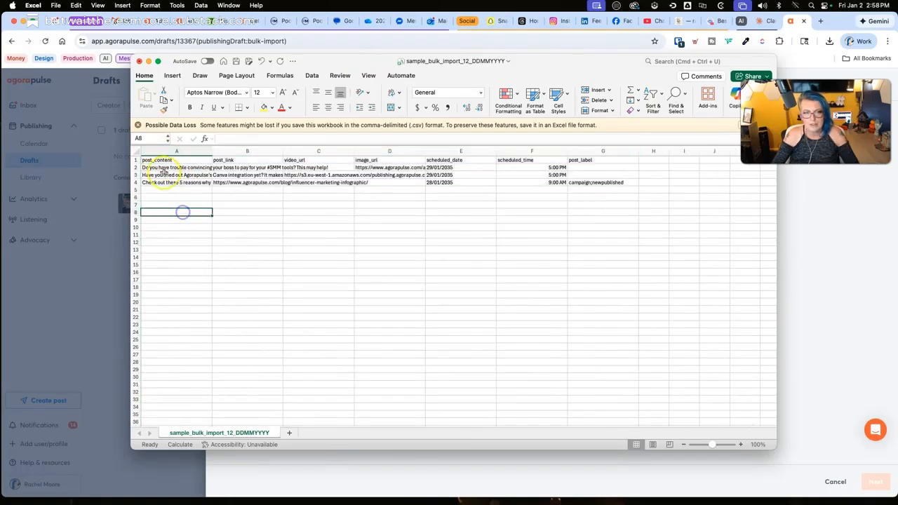
Go through the first sample post's fields and enter how-to-video as its post_label.
{"action": "left_click", "coordinate": [158, 168]}
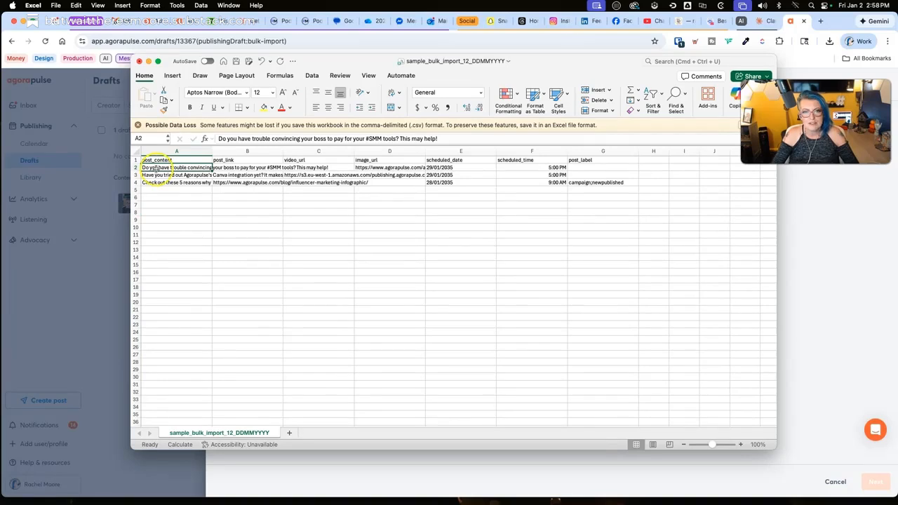
{"action": "left_click", "coordinate": [226, 168]}
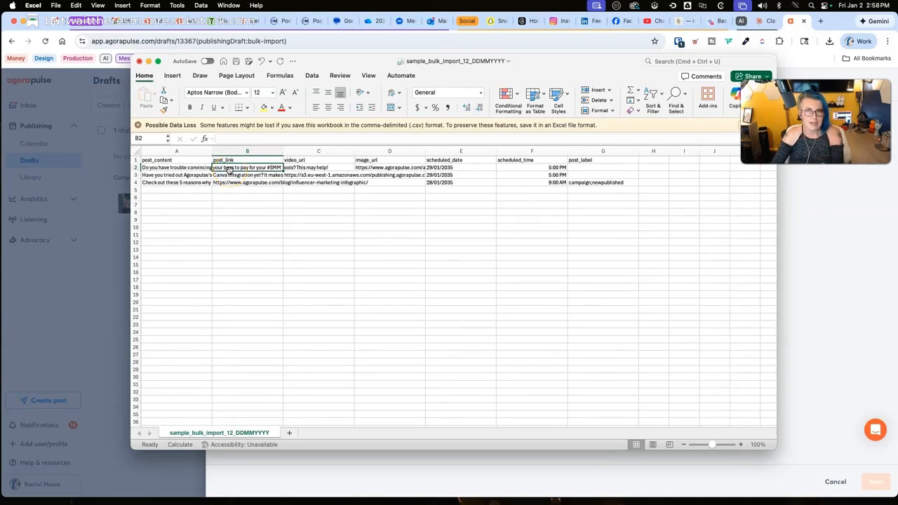
{"action": "left_click", "coordinate": [312, 167]}
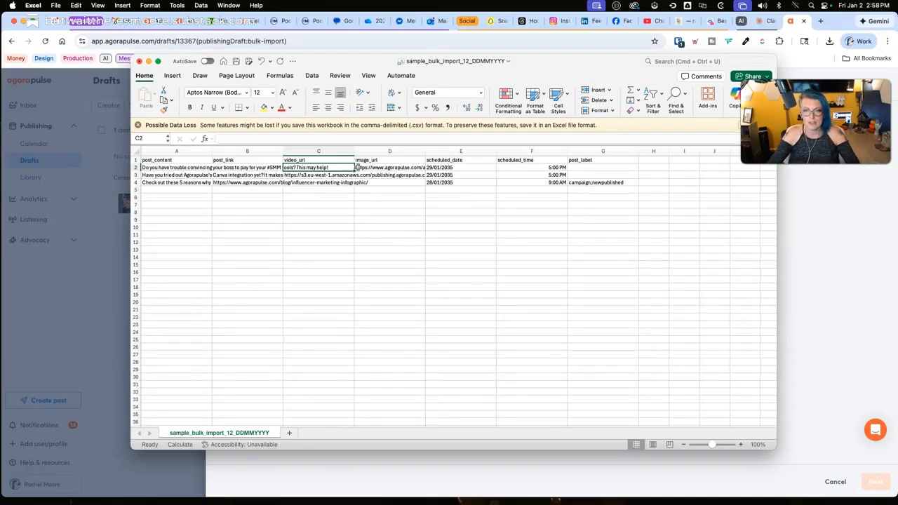
{"action": "left_click", "coordinate": [443, 167]}
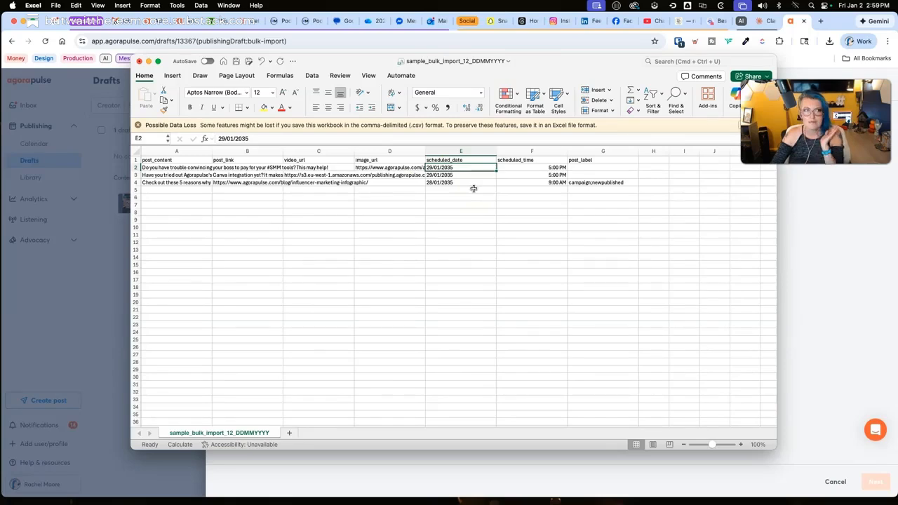
{"action": "left_click", "coordinate": [531, 167]}
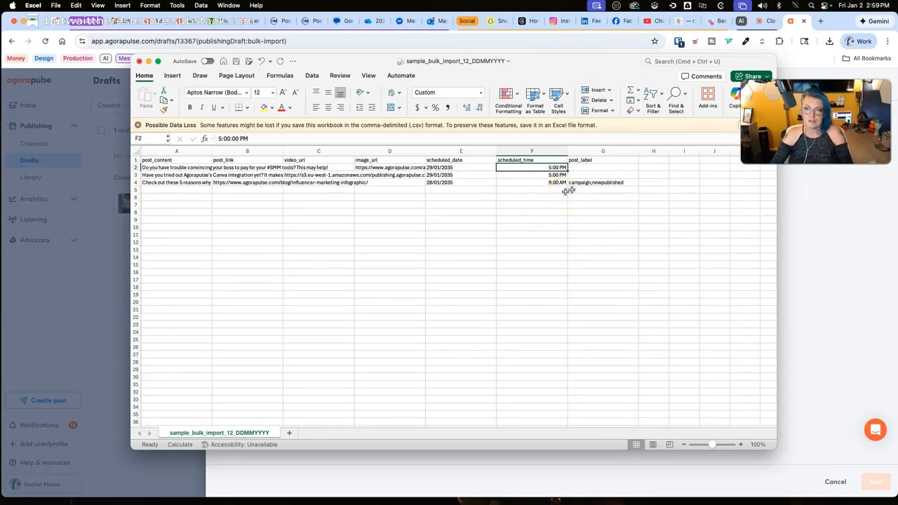
{"action": "left_click", "coordinate": [589, 167]}
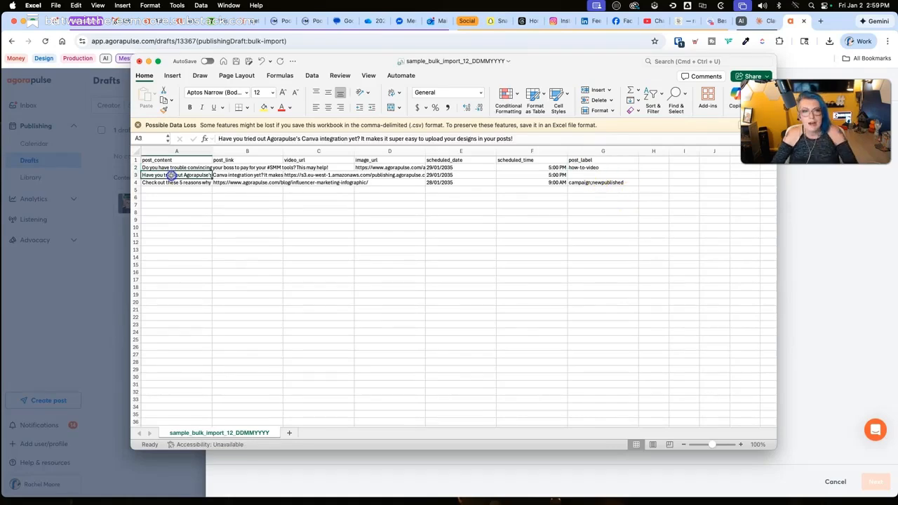
Clear the two remaining sample posts in rows 3 and 4, keeping only the first one.
{"action": "left_click", "coordinate": [582, 182], "text": "shift"}
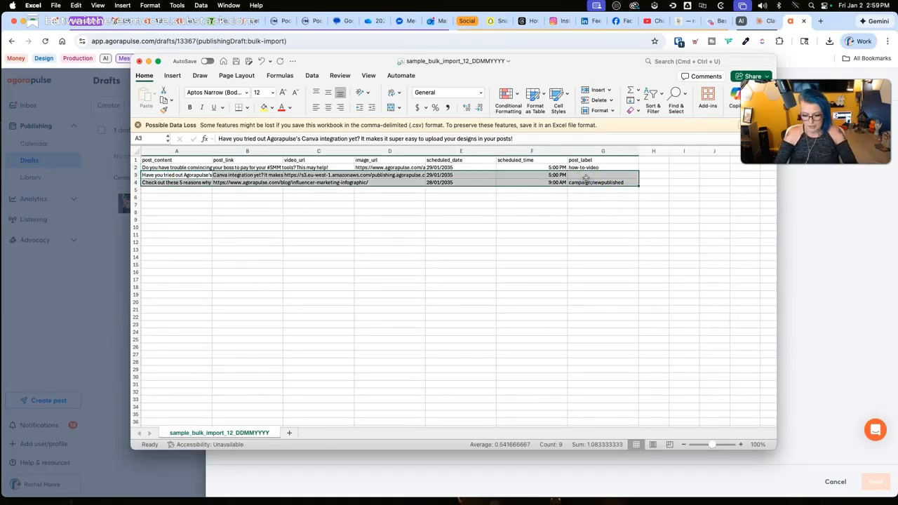
{"action": "key", "text": "Delete"}
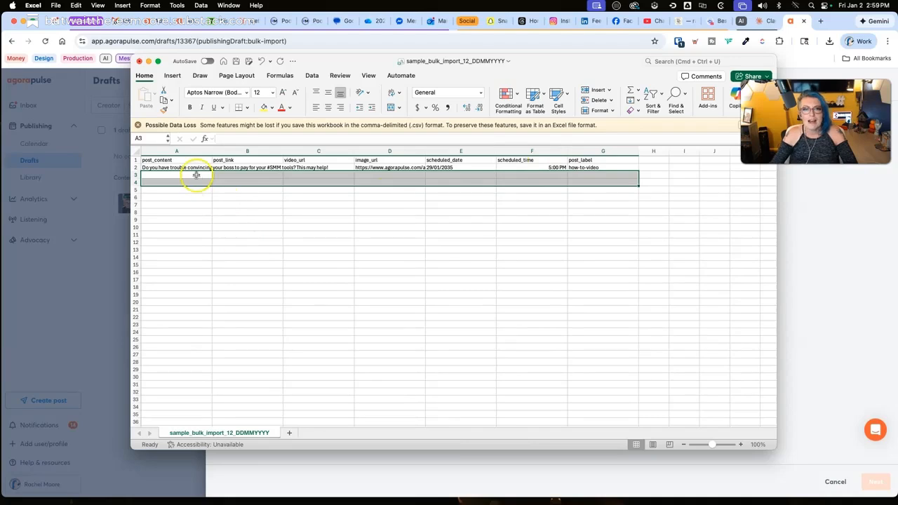
{"action": "left_click", "coordinate": [196, 175]}
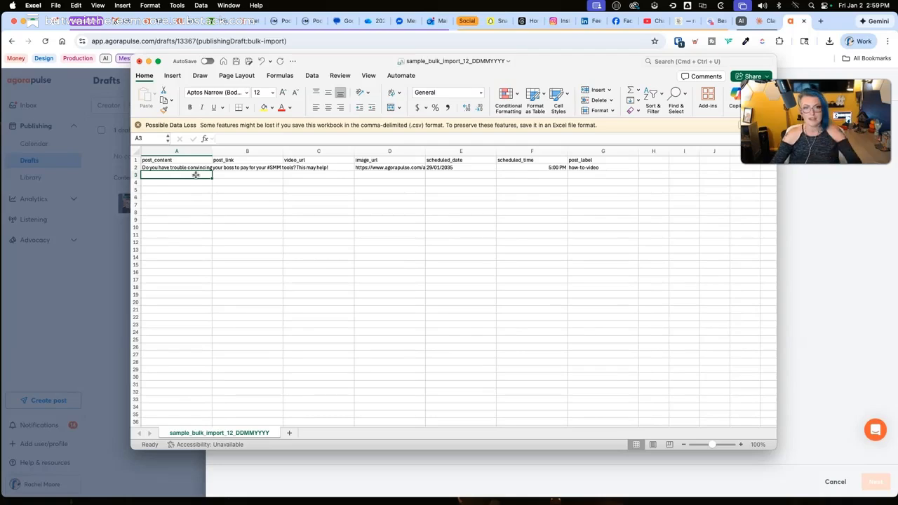
{"action": "left_click", "coordinate": [596, 91]}
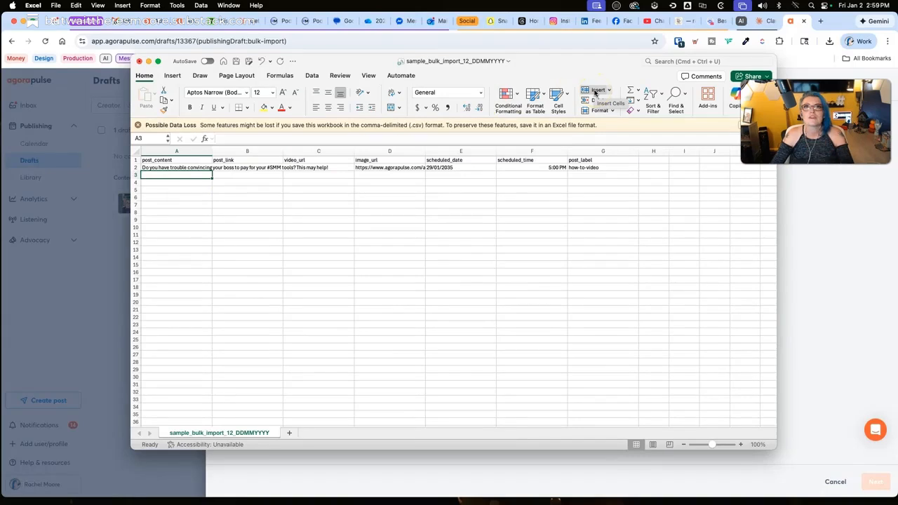
Switch to Chrome, open the butwaittheresmoore.com article on Fear vs. FOMO in Marketing in a new tab, and copy its address.
{"action": "left_click", "coordinate": [819, 21]}
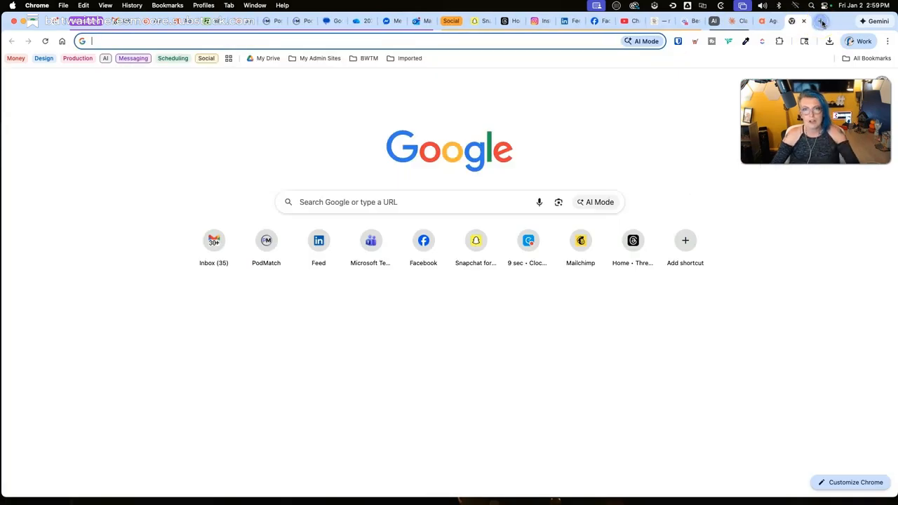
{"action": "type", "text": "butwaittheresmoore.com"}
{"action": "key", "text": "Return"}
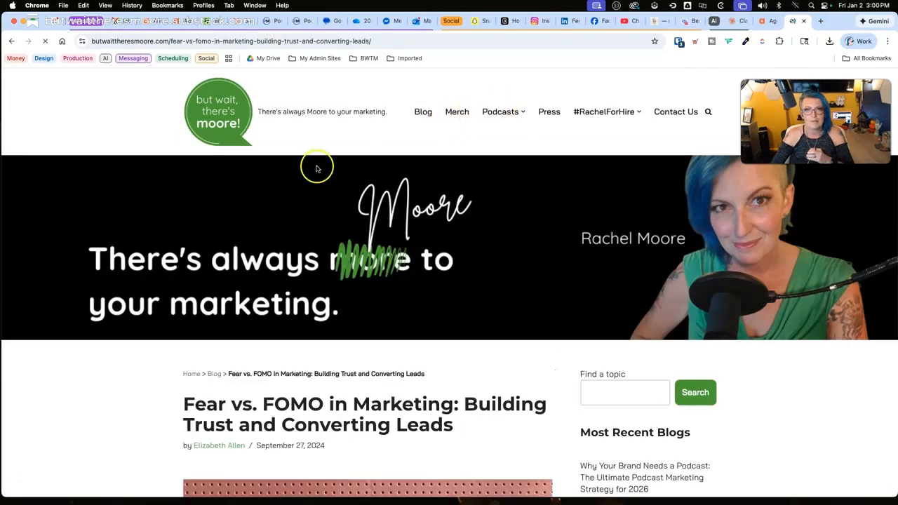
{"action": "left_click", "coordinate": [226, 40]}
{"action": "key", "text": "super+c"}
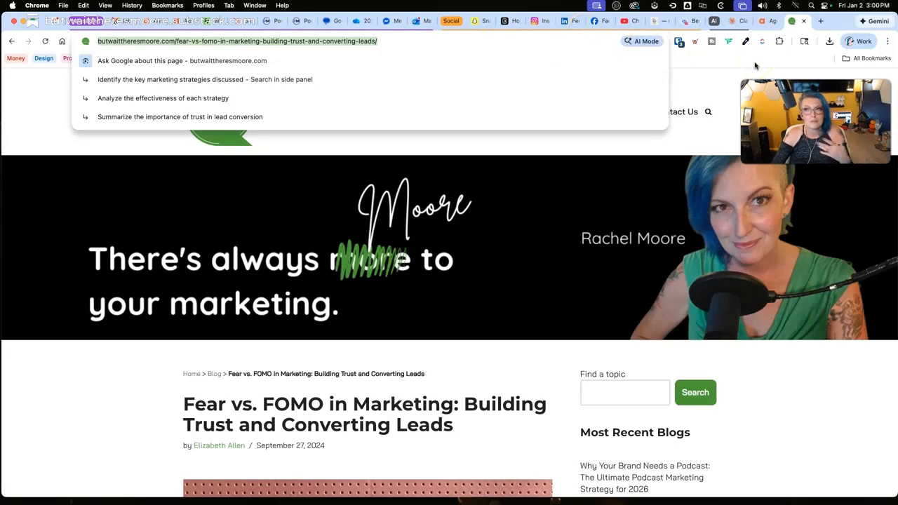
Switch to Excel and paste the copied article address into the post_link cell of row 3.
{"action": "mouse_move", "coordinate": [675, 498]}
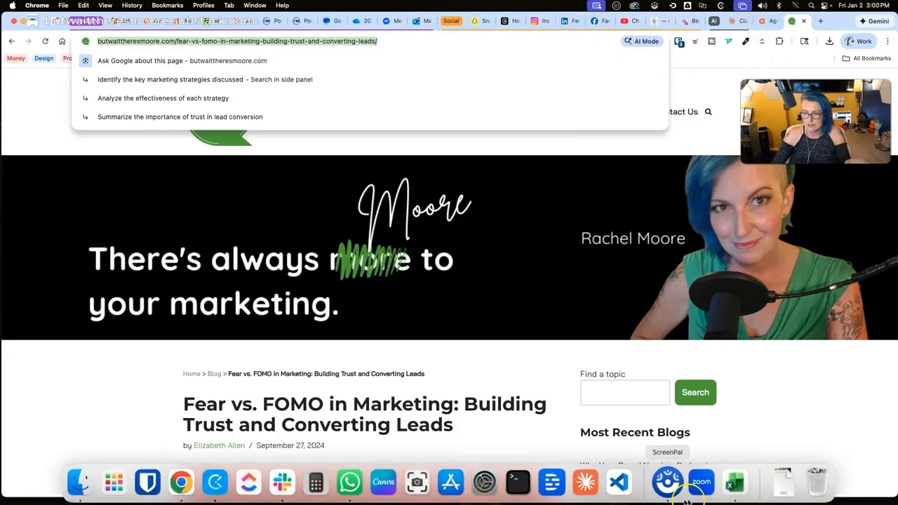
{"action": "left_click", "coordinate": [734, 482]}
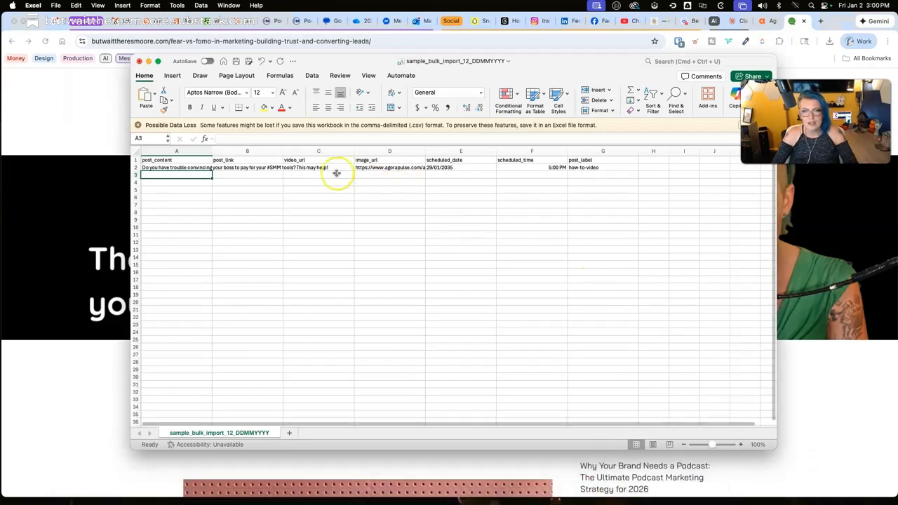
{"action": "left_click", "coordinate": [240, 176]}
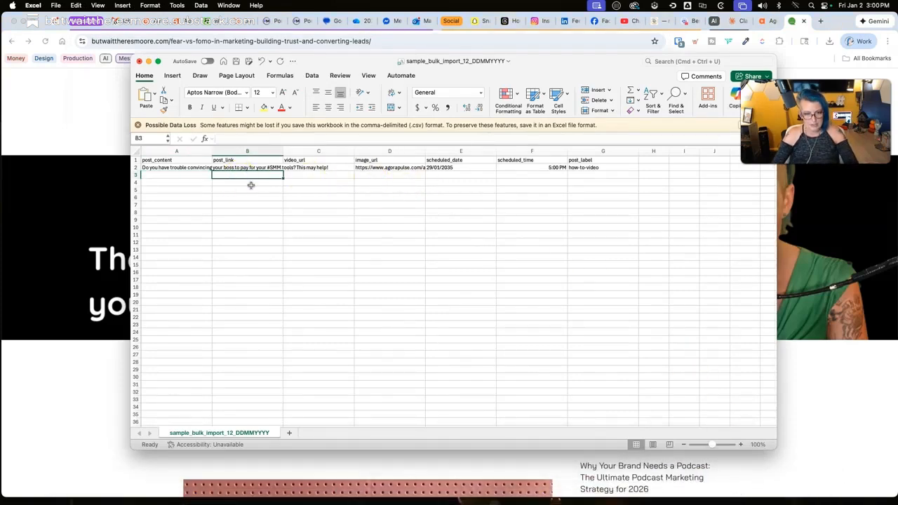
{"action": "key", "text": "super+v"}
Schedule the row 3 post for 1/2/26 at 12:05pm and fill the how-to-video label down from row 2.
{"action": "left_click", "coordinate": [165, 176]}
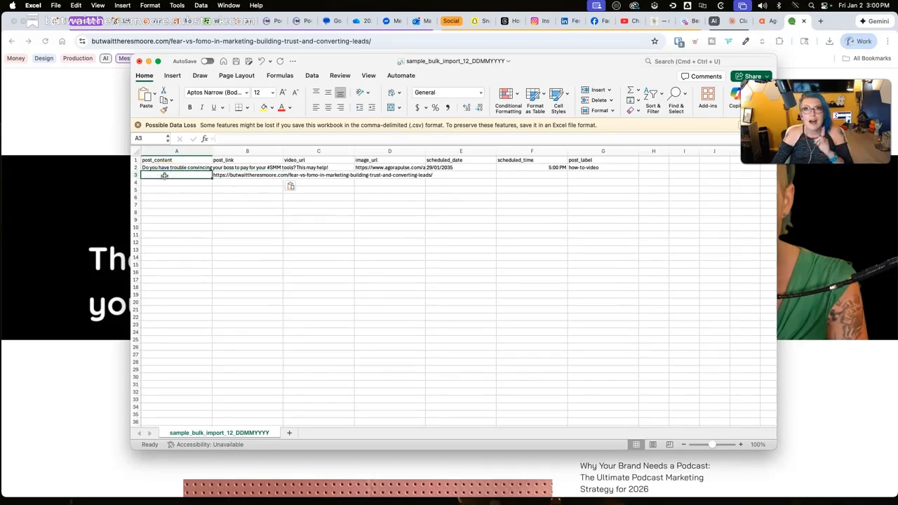
{"action": "left_click", "coordinate": [167, 168]}
{"action": "left_click", "coordinate": [452, 175]}
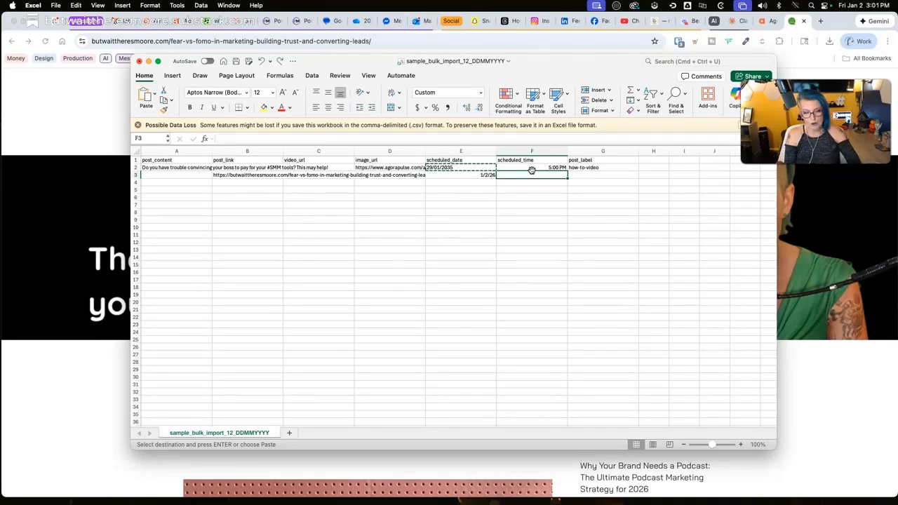
{"action": "type", "text": "12:05pm"}
{"action": "key", "text": "Tab"}
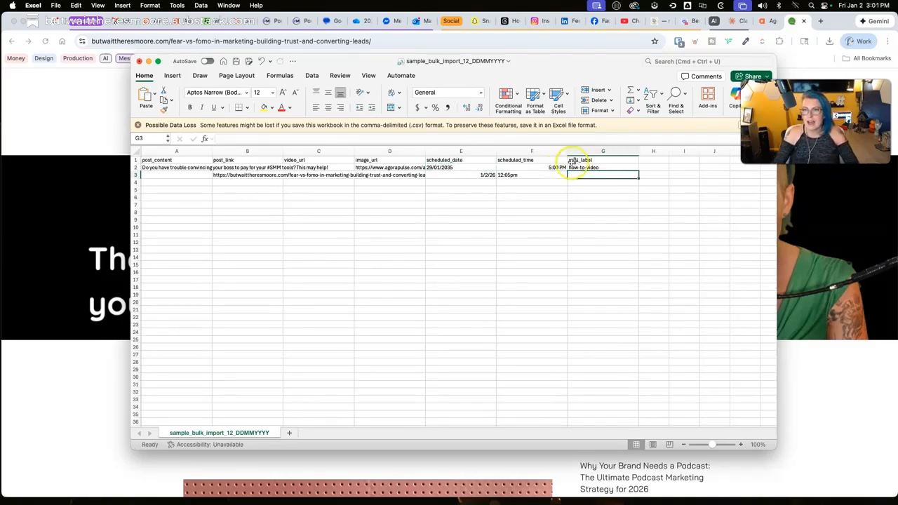
{"action": "left_click_drag", "start_coordinate": [575, 167], "coordinate": [577, 174]}
{"action": "key", "text": "ctrl+d"}
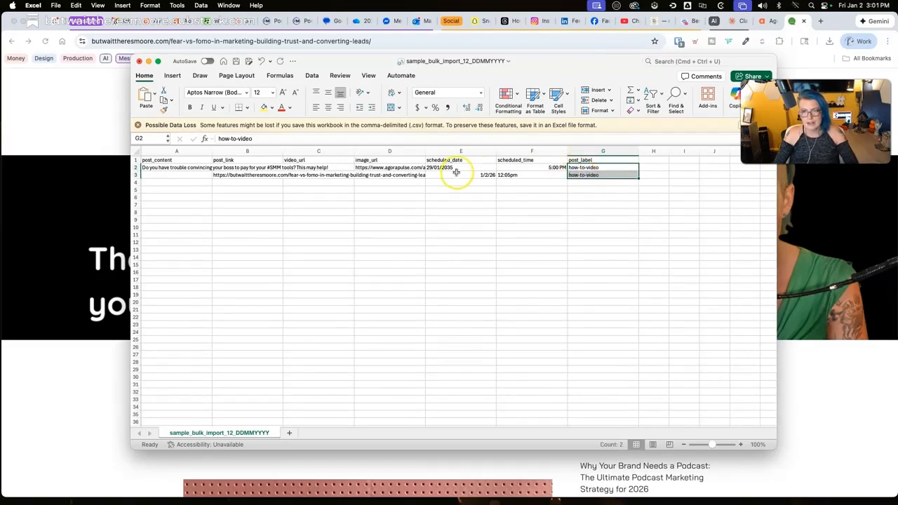
Delete the whole row of the remaining sample post, row 2.
{"action": "left_click", "coordinate": [457, 174]}
{"action": "left_click_drag", "start_coordinate": [163, 169], "coordinate": [578, 167]}
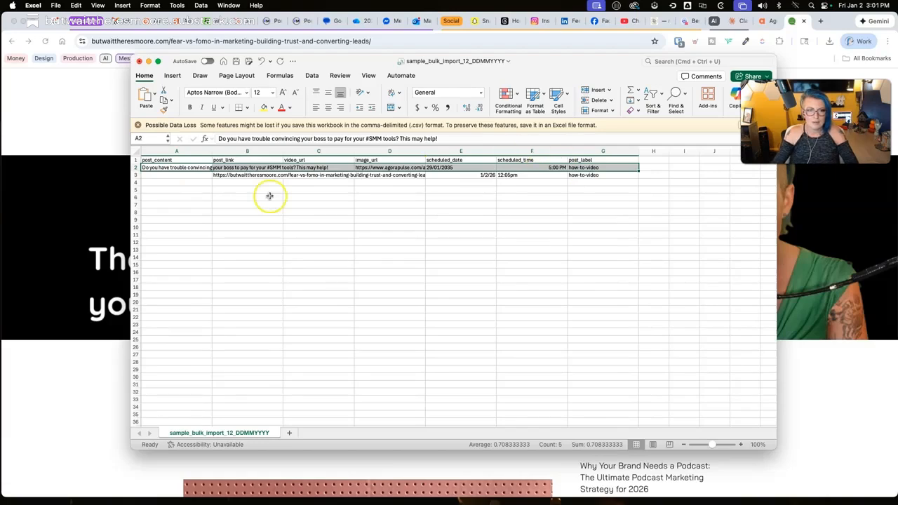
{"action": "left_click", "coordinate": [135, 168]}
{"action": "right_click", "coordinate": [135, 168]}
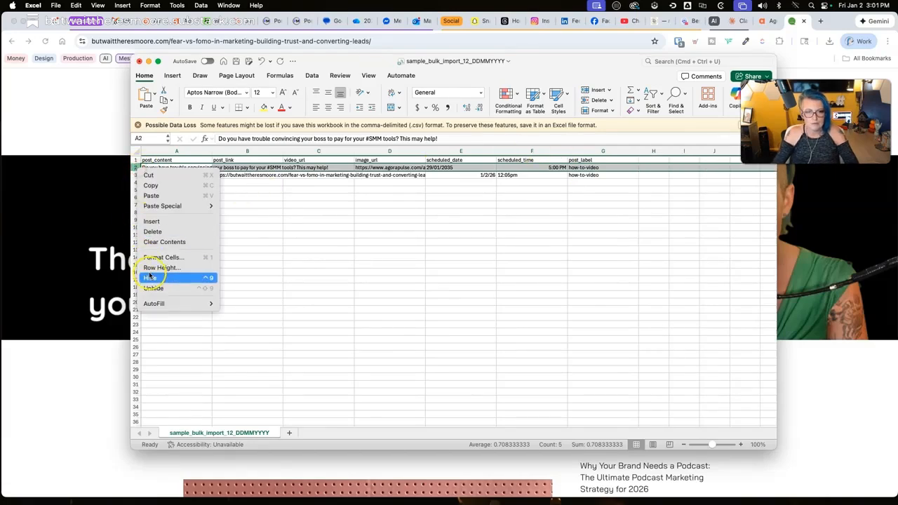
{"action": "left_click", "coordinate": [152, 232]}
{"action": "left_click", "coordinate": [257, 177]}
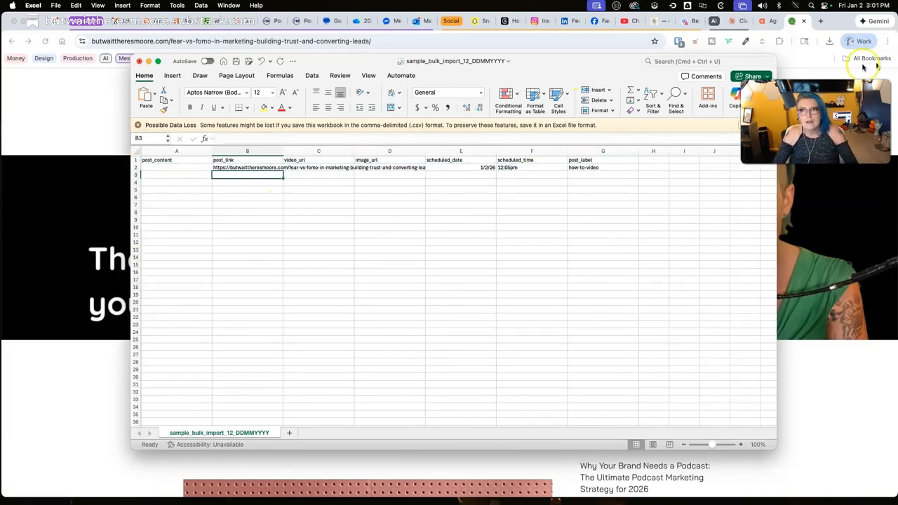
Switch to Chrome, open the MenopauseIt podcast page on the same website, and copy its address.
{"action": "left_click", "coordinate": [794, 23]}
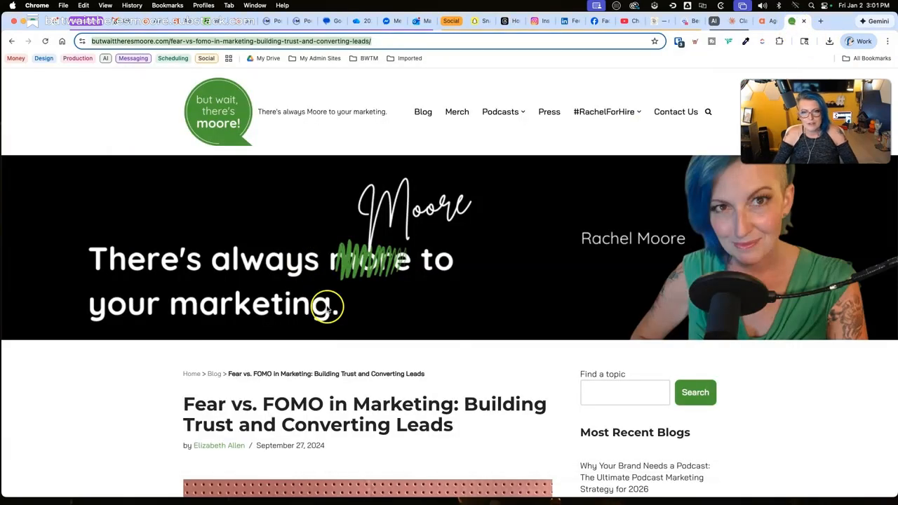
{"action": "left_click", "coordinate": [423, 112]}
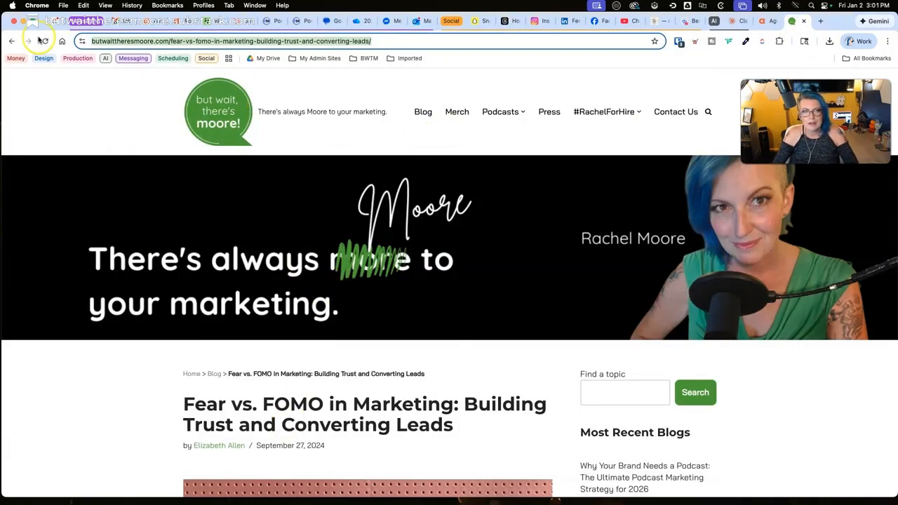
{"action": "scroll", "coordinate": [475, 211], "scroll_direction": "up", "scroll_amount": 4}
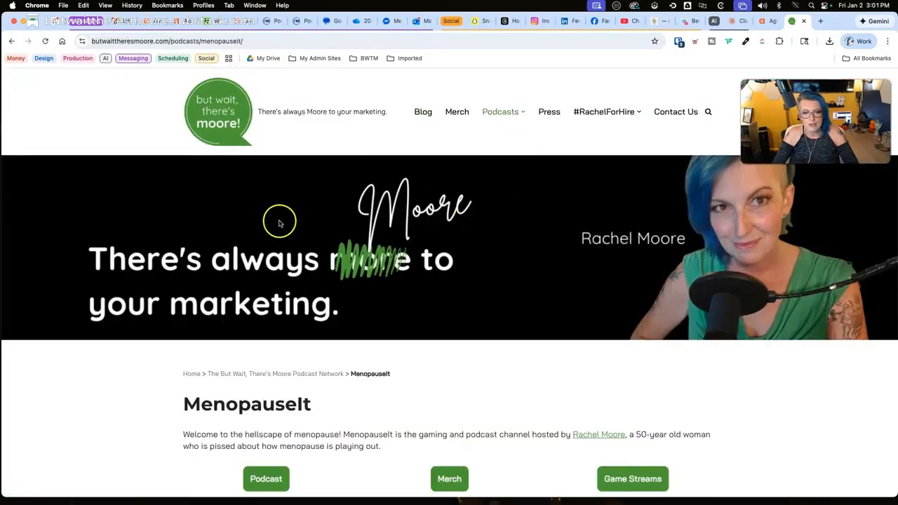
{"action": "scroll", "coordinate": [279, 223], "scroll_direction": "down", "scroll_amount": 5}
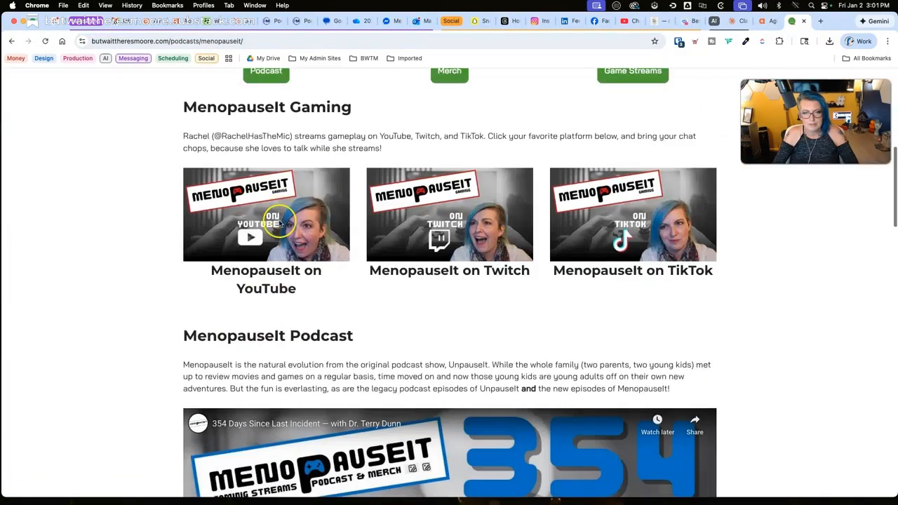
{"action": "scroll", "coordinate": [262, 200], "scroll_direction": "up", "scroll_amount": 4}
{"action": "left_click", "coordinate": [162, 44]}
{"action": "key", "text": "super+c"}
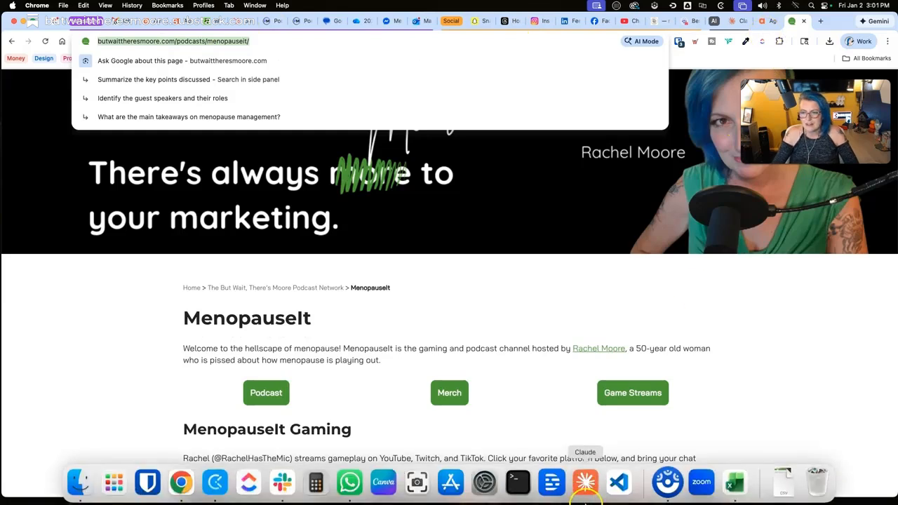
Switch to Excel and paste the MenopauseIt page address into the post_link cell of row 3.
{"action": "left_click", "coordinate": [736, 484]}
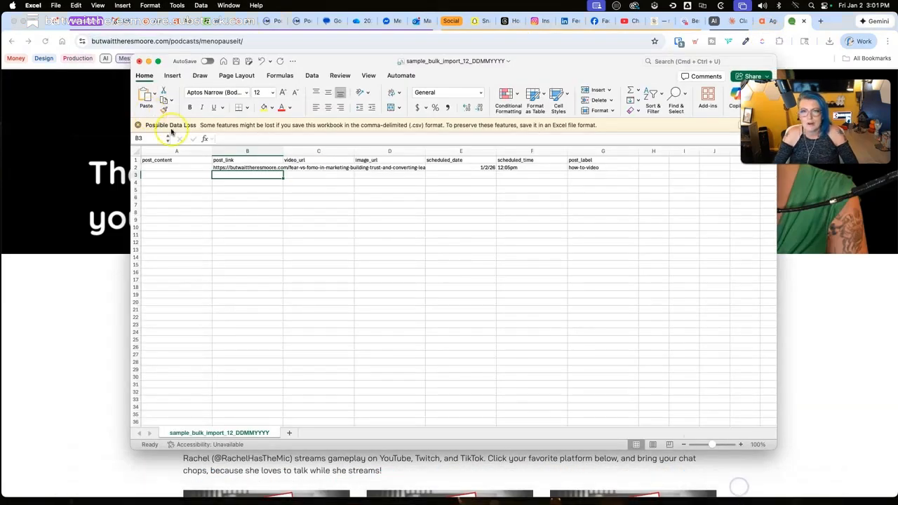
{"action": "key", "text": "super+v"}
{"action": "left_click", "coordinate": [237, 190]}
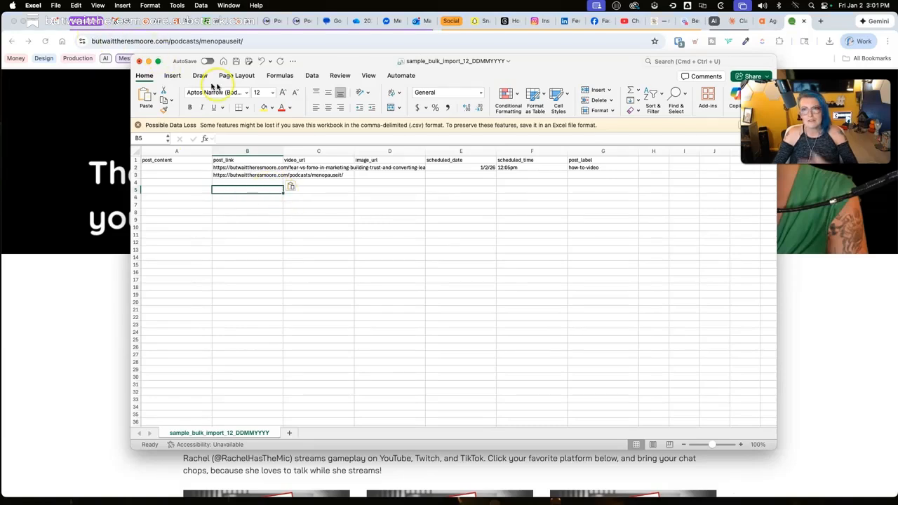
Save a copy of the workbook in Downloads as 260102_bulk_import_how-to-video in Comma Separated Values (.csv) format.
{"action": "left_click", "coordinate": [56, 6]}
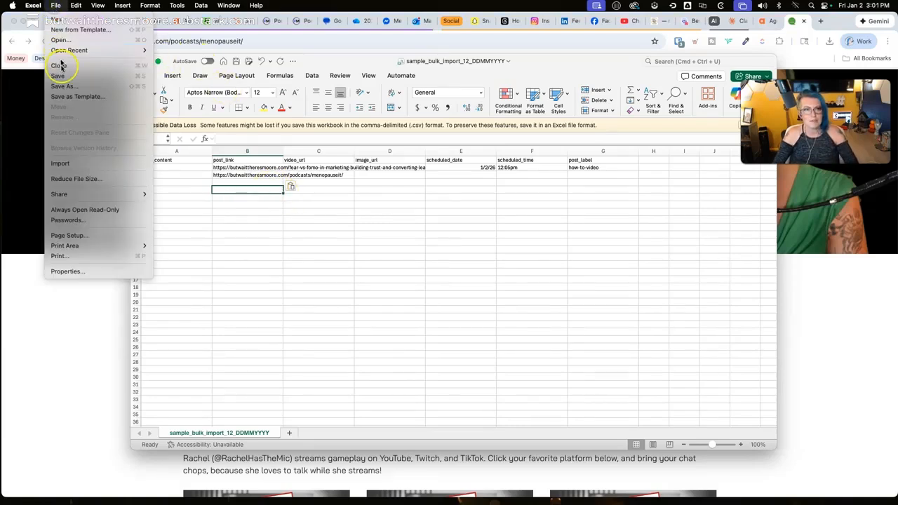
{"action": "left_click", "coordinate": [63, 85]}
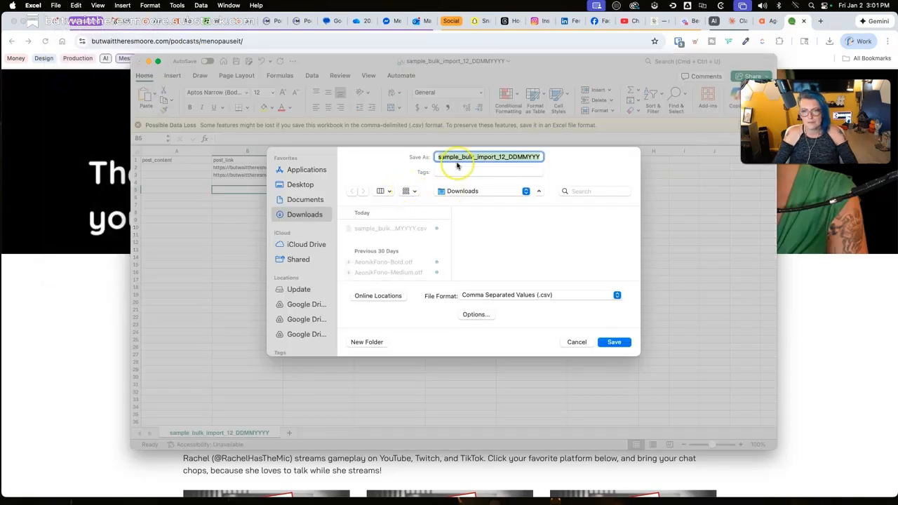
{"action": "left_click_drag", "start_coordinate": [460, 157], "coordinate": [417, 157]}
{"action": "type", "text": "260102"}
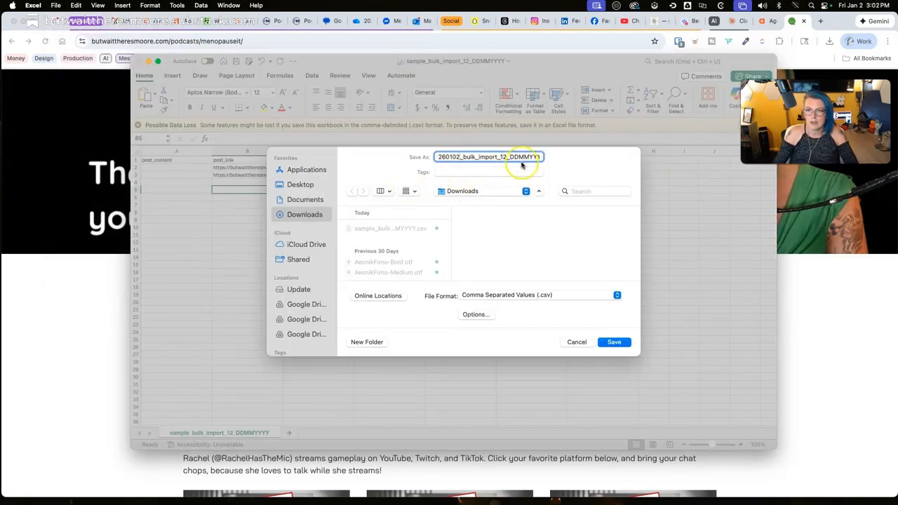
{"action": "left_click_drag", "start_coordinate": [501, 157], "coordinate": [565, 161]}
{"action": "type", "text": "ho"}
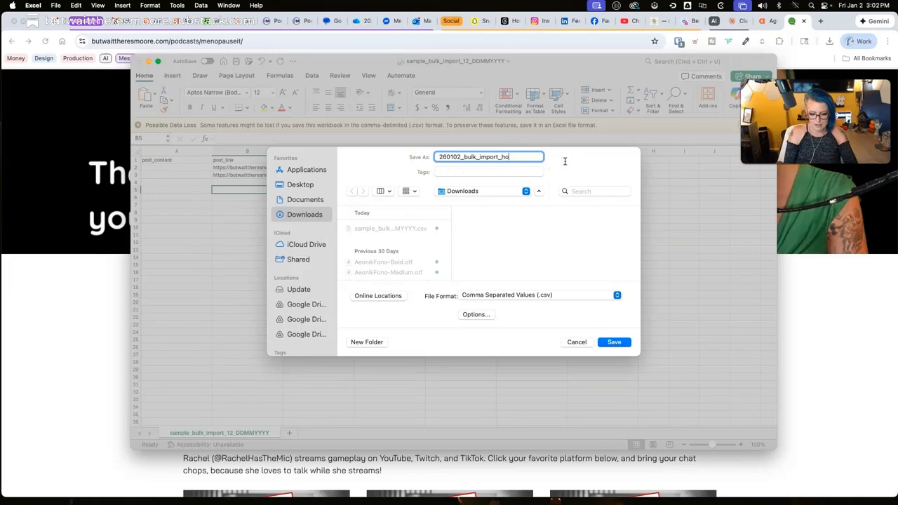
{"action": "type", "text": "w-to-video"}
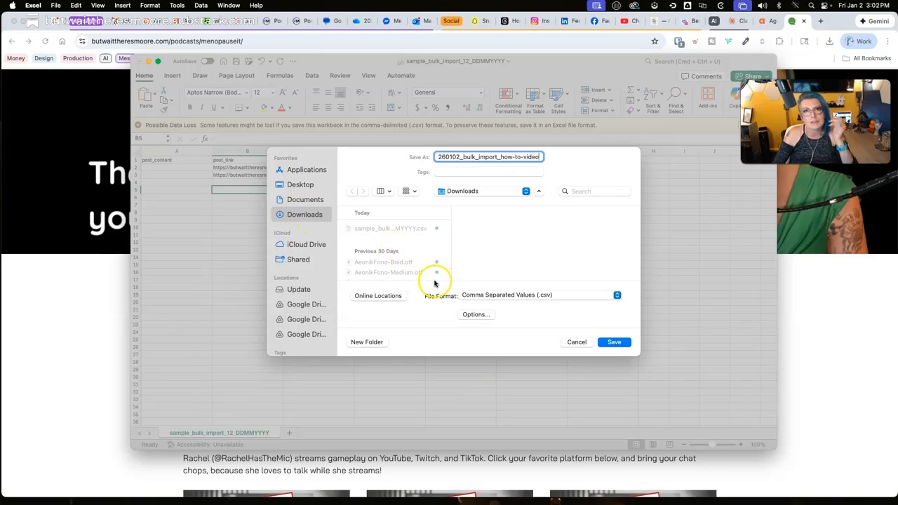
{"action": "left_click", "coordinate": [614, 342]}
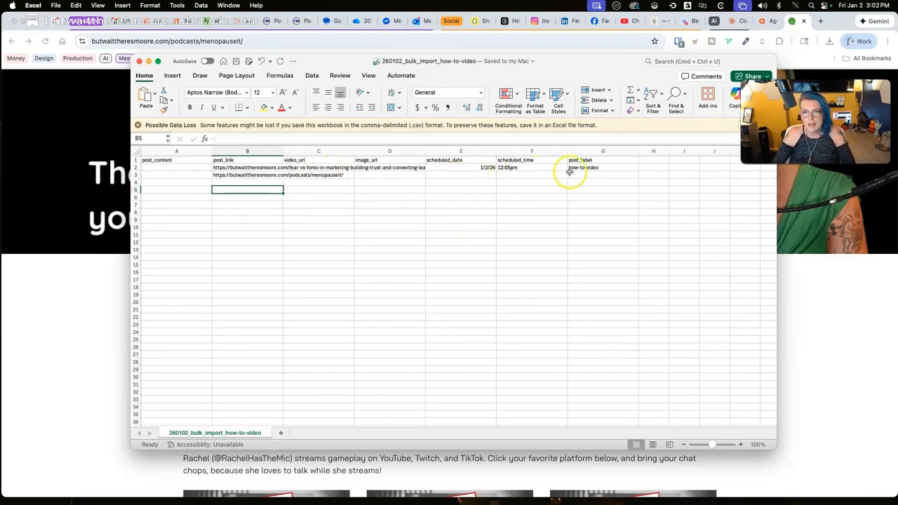
{"action": "left_click", "coordinate": [468, 175]}
{"action": "left_click", "coordinate": [517, 175]}
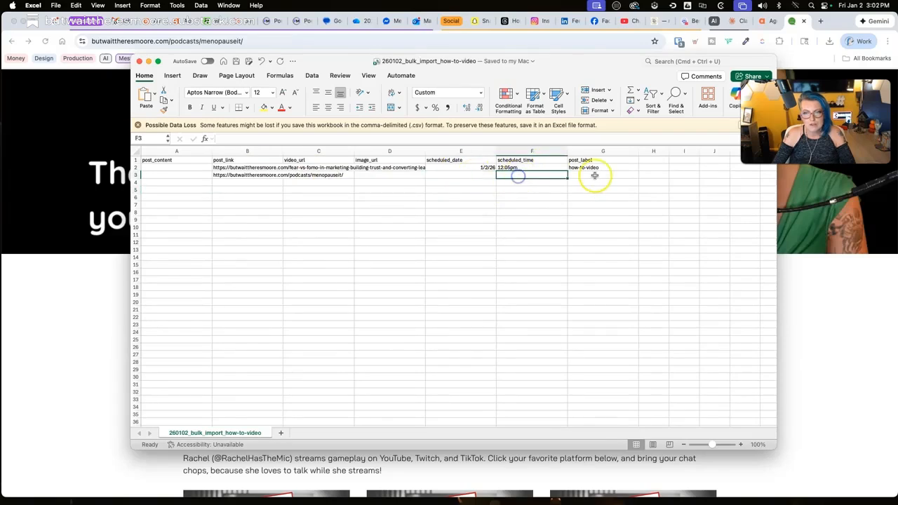
{"action": "left_click", "coordinate": [588, 175]}
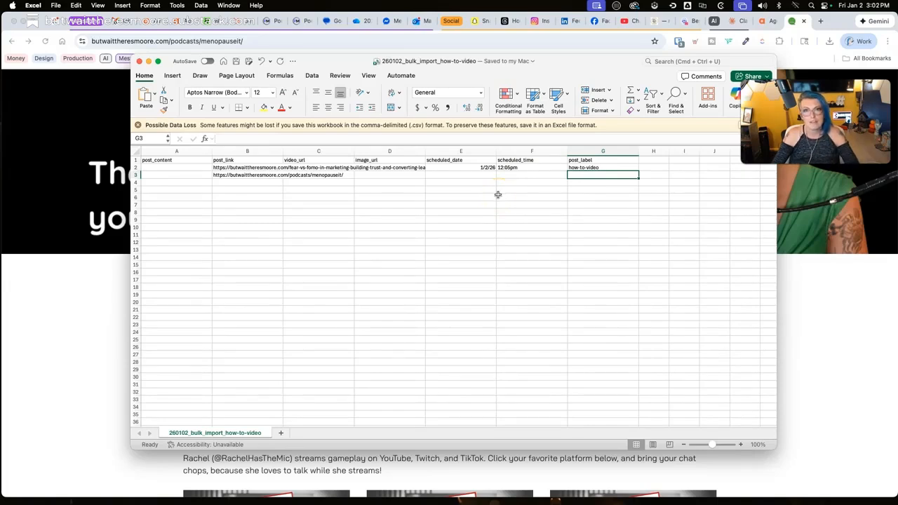
Switch to Claude in Chrome and ask the how-to videos project, starting "Hey, I need your", for help writing social captions for website links in a CSV.
{"action": "left_click", "coordinate": [226, 188]}
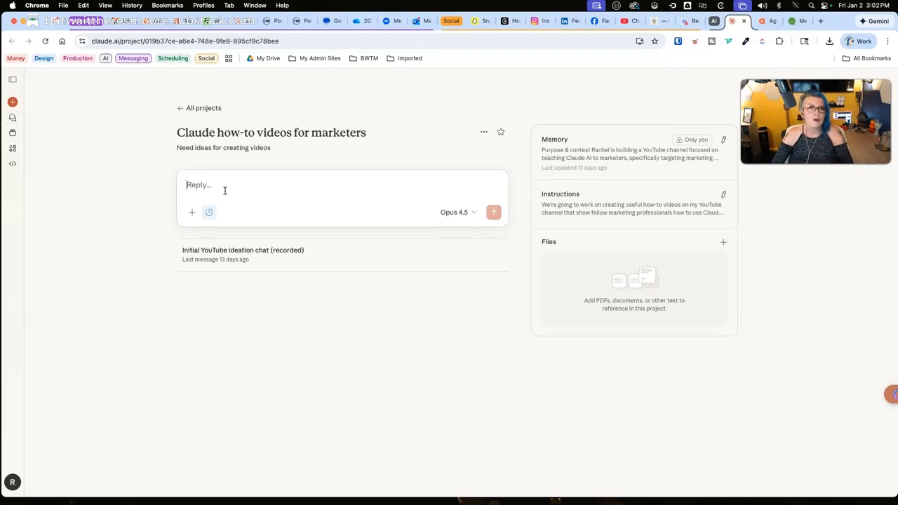
{"action": "left_click", "coordinate": [190, 186]}
{"action": "type", "text": "Hey, I need your"}
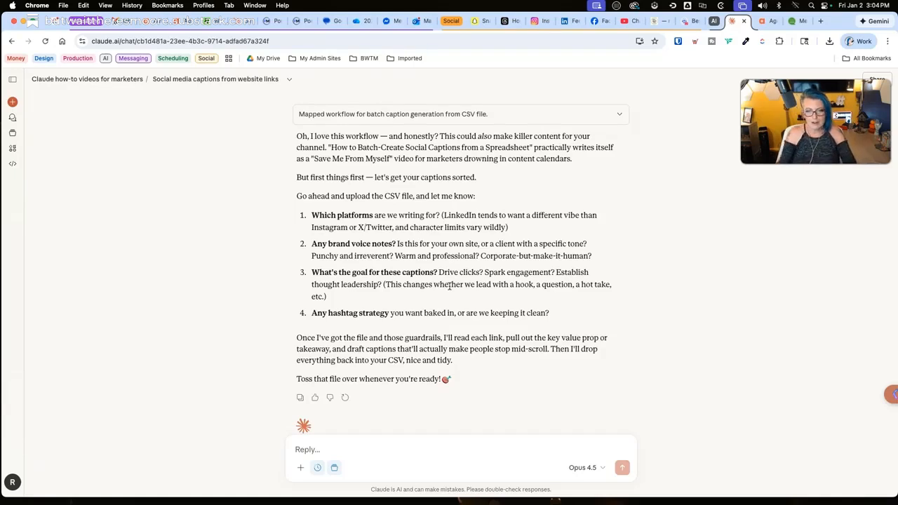
Attach 260102_bulk_import_how-to-video.csv from the Downloads folder to the reply in the captions chat.
{"action": "left_click", "coordinate": [300, 468]}
{"action": "left_click", "coordinate": [317, 338]}
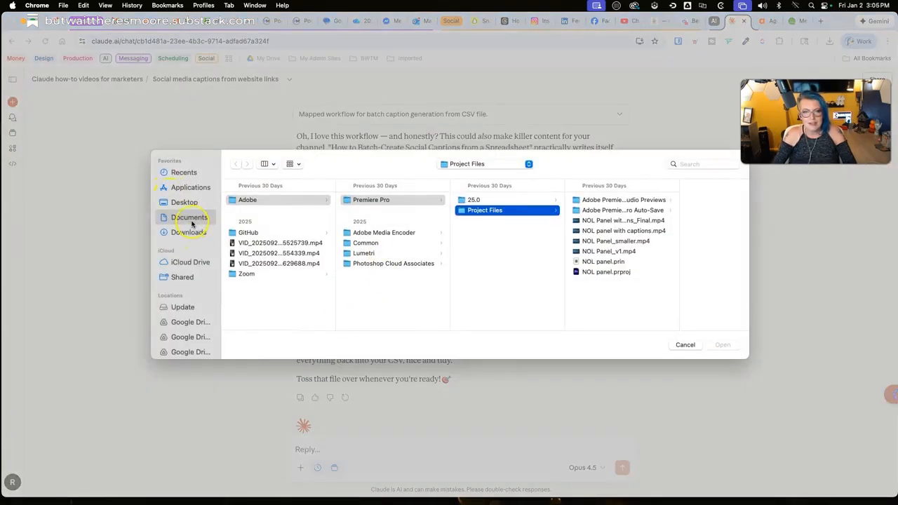
{"action": "left_click", "coordinate": [188, 232]}
{"action": "left_click", "coordinate": [264, 200]}
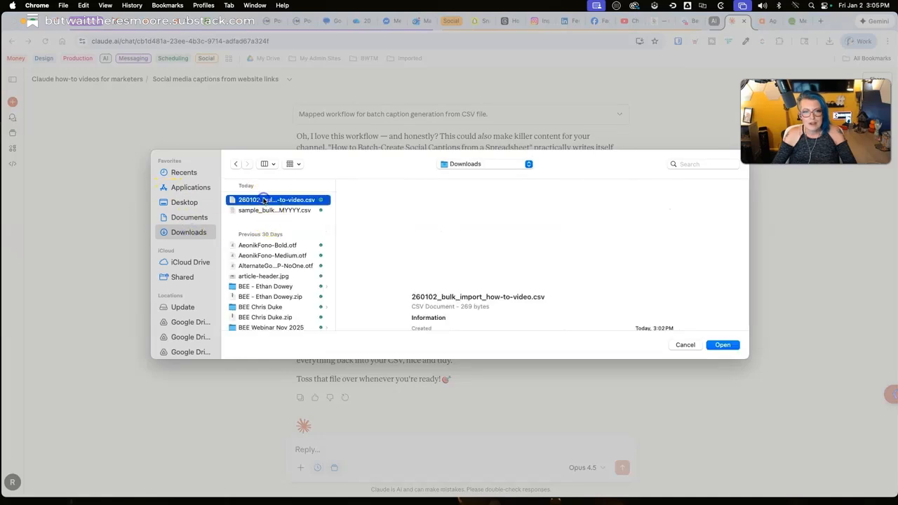
{"action": "left_click", "coordinate": [722, 344]}
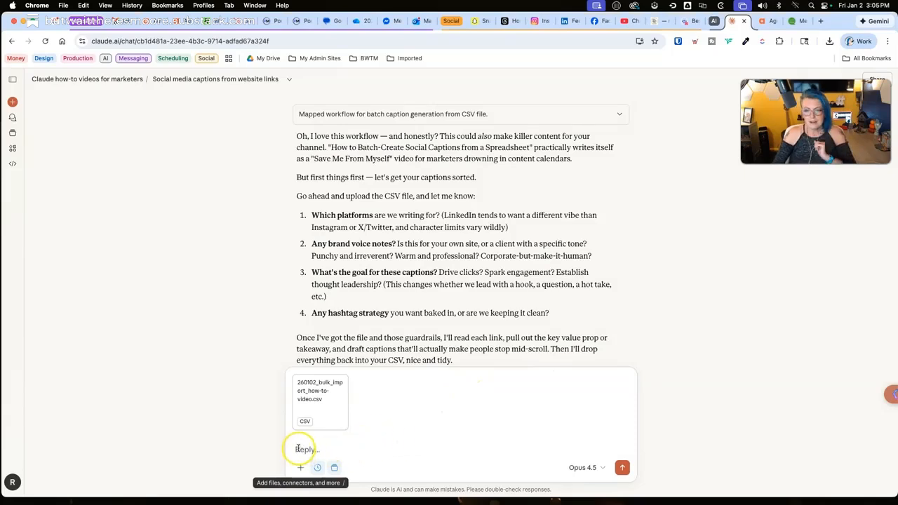
Write a four-point reply: for LinkedIn, casual yet smart business tone without vulgarity, an eye-grabbing first statement addressing a pain point, and not much hashtag use.
{"action": "left_click", "coordinate": [297, 449]}
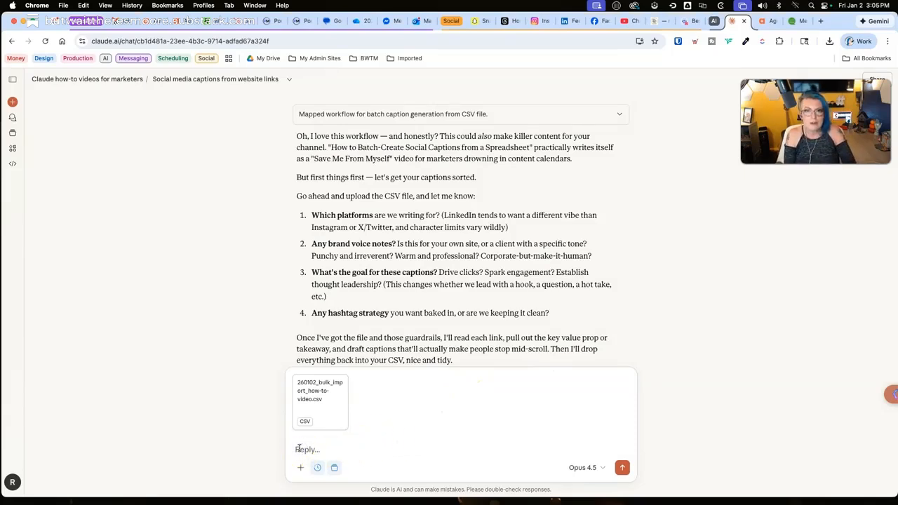
{"action": "type", "text": "1. These will be for LinkedIn. 2. My LinkedIn tone of voice tends to be very casual yet smart business, really talking to people like they're humans who fart and burp and have every day stresses about reality. But I'm never gross or vulgar on LinkedIn. 3. I need people to pause their scrolling of the feed, so I typically like the first statement to be an eye-grabber through humor or something shockingly simple, but definitely addressing a pain point that the ultimate link will solve for them. 4. Nah, we're not using hashtags much these days."}
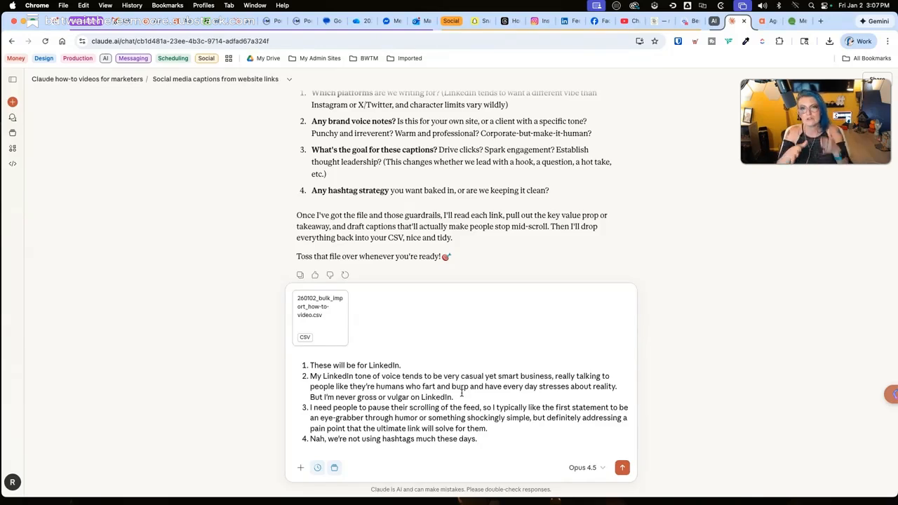
{"action": "scroll", "coordinate": [457, 186], "scroll_direction": "up", "scroll_amount": 1}
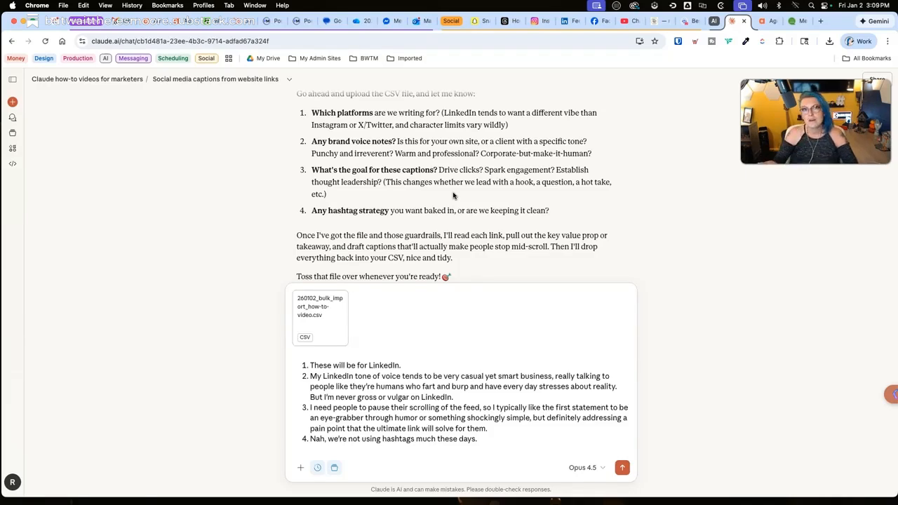
Add "But if you want to recommend some based on the content of the links in the CSV, please go ahead." to point 4 and send the reply.
{"action": "type", "text": "But if you want ot"}
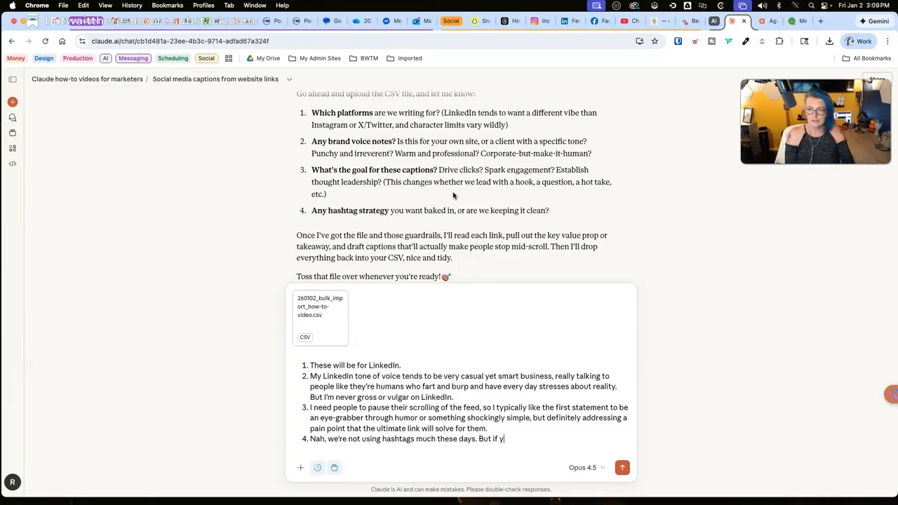
{"action": "key", "text": "BackSpace"}
{"action": "key", "text": "BackSpace"}
{"action": "type", "text": "to recom"}
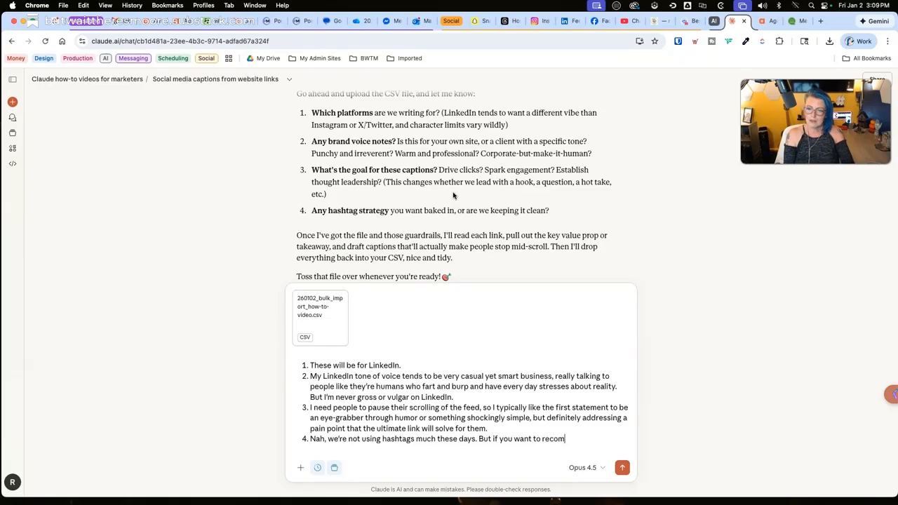
{"action": "type", "text": "mend some based on th"}
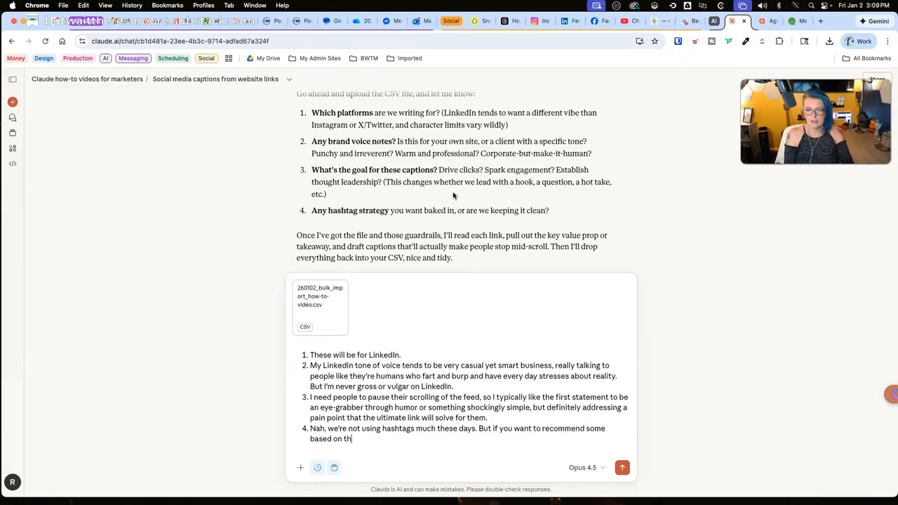
{"action": "type", "text": "e content of the links"}
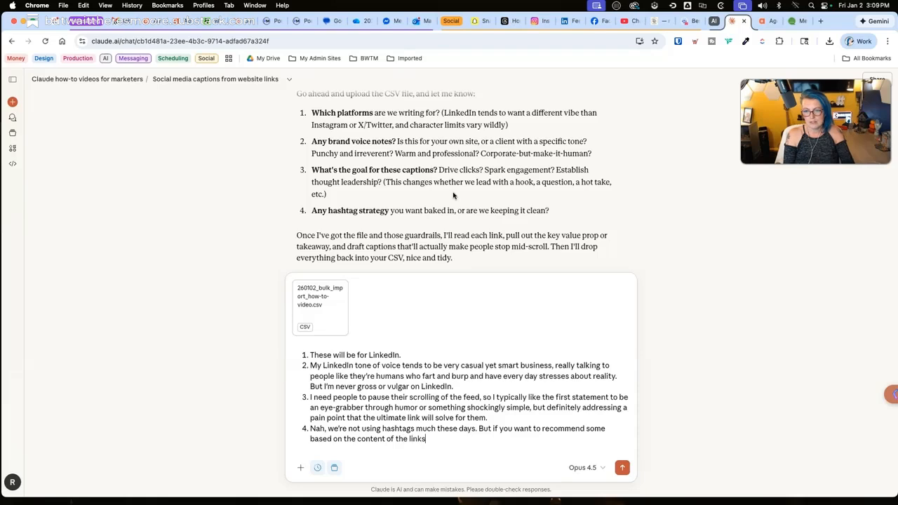
{"action": "type", "text": " in the CSV, p"}
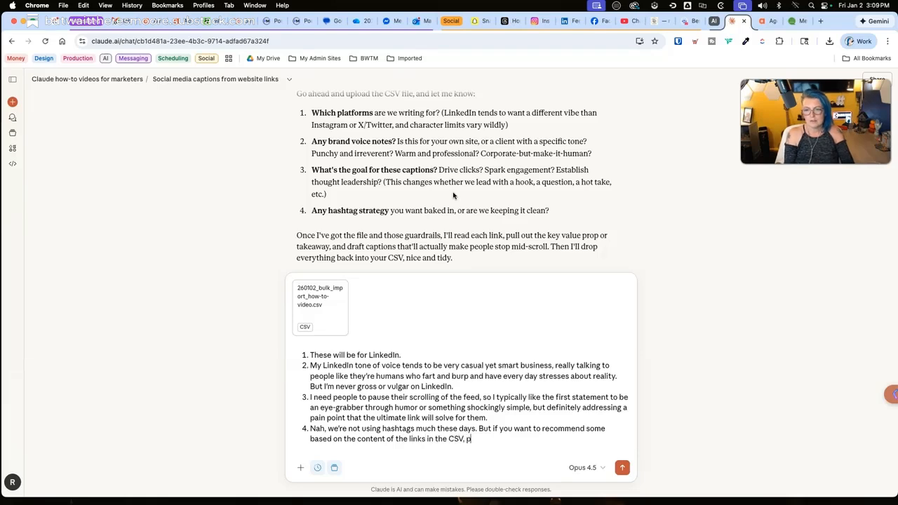
{"action": "type", "text": "lease go ahead."}
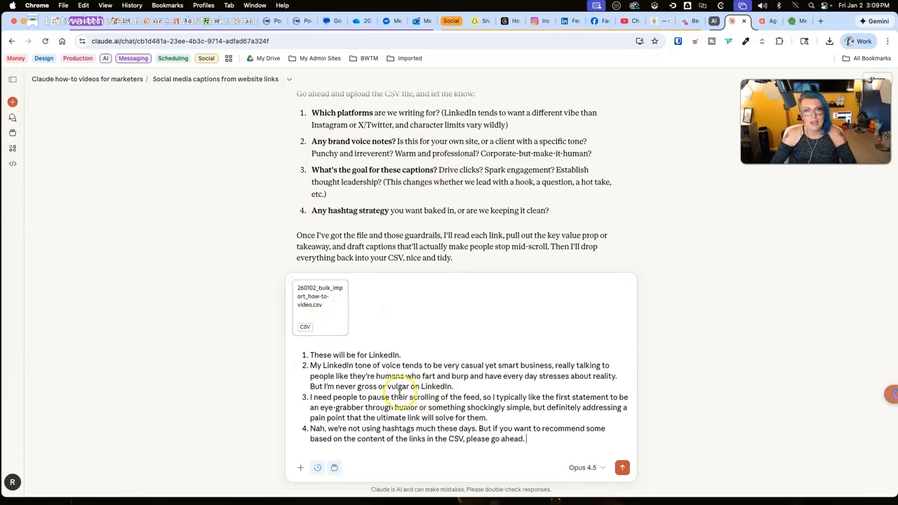
{"action": "left_click", "coordinate": [620, 469]}
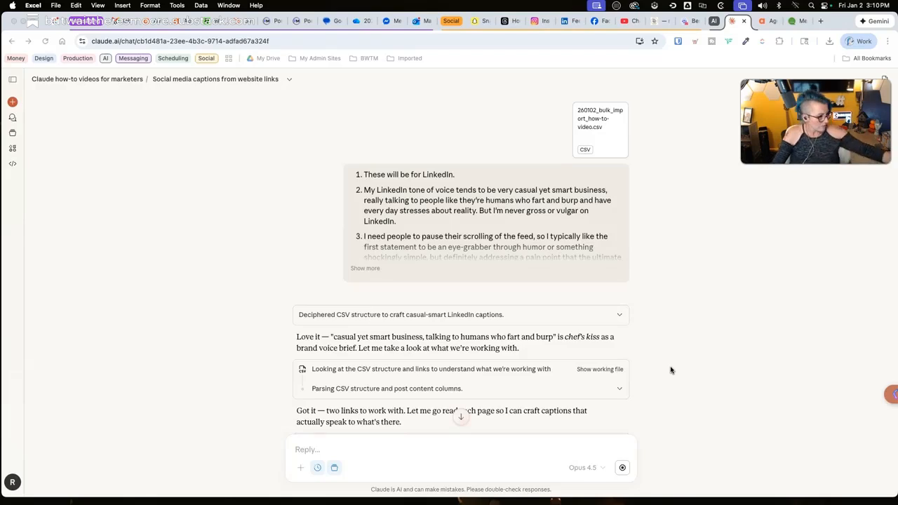
Read through Claude's response, expanding the content summary step and reviewing the caption descriptions and hashtag recommendations for both links.
{"action": "scroll", "coordinate": [670, 370], "scroll_direction": "down", "scroll_amount": 5}
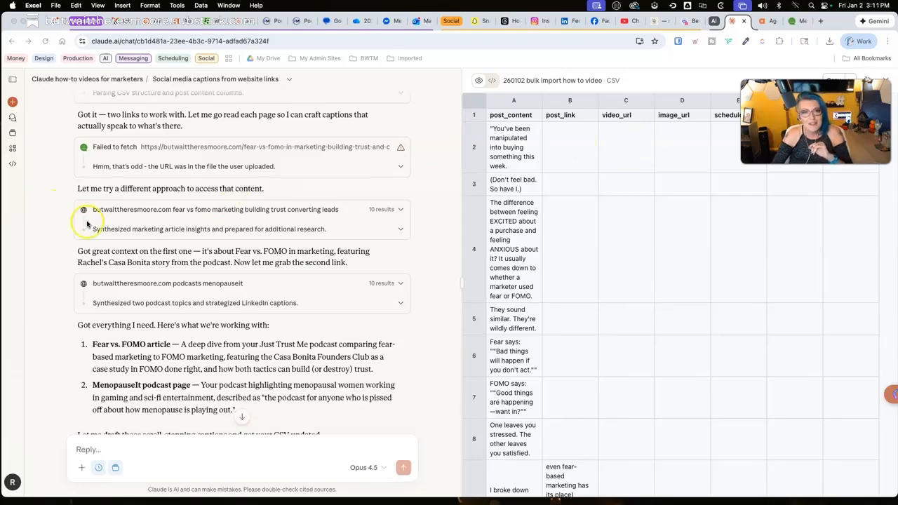
{"action": "scroll", "coordinate": [146, 276], "scroll_direction": "down", "scroll_amount": 2}
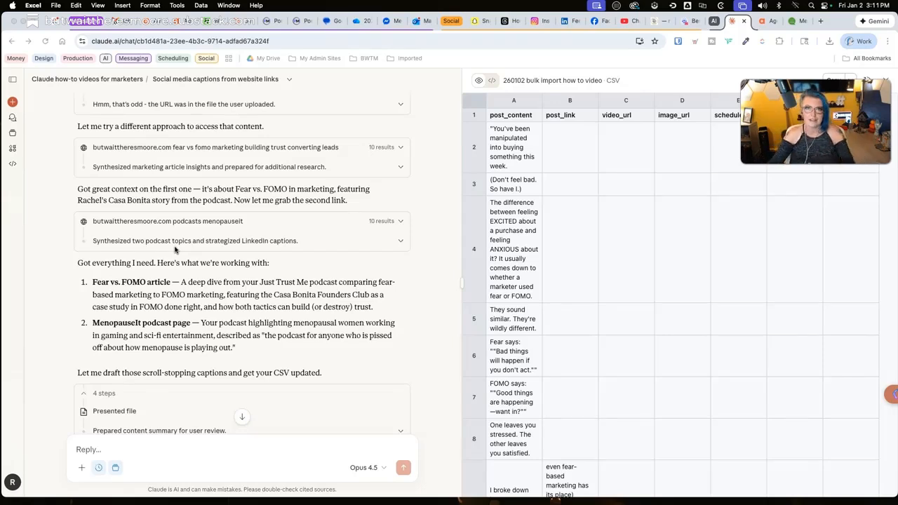
{"action": "scroll", "coordinate": [219, 267], "scroll_direction": "down", "scroll_amount": 5}
{"action": "scroll", "coordinate": [219, 267], "scroll_direction": "up", "scroll_amount": 2}
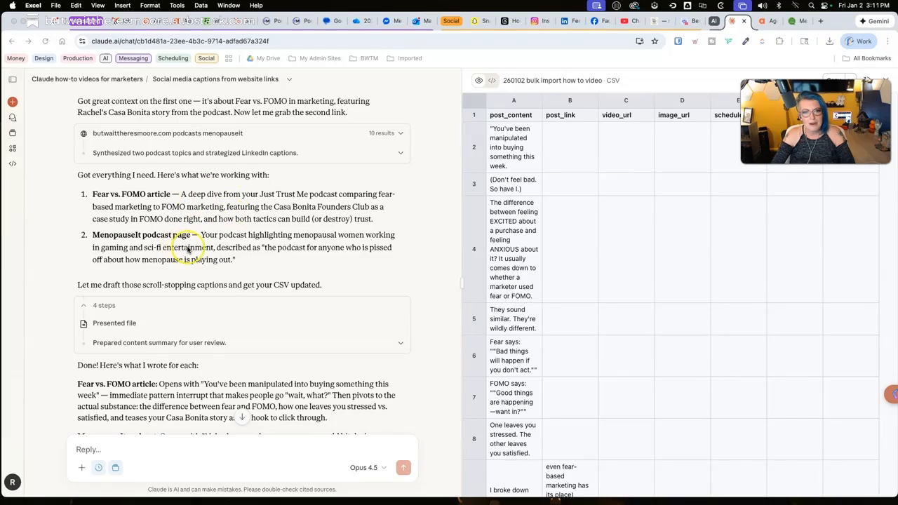
{"action": "scroll", "coordinate": [187, 249], "scroll_direction": "down", "scroll_amount": 4}
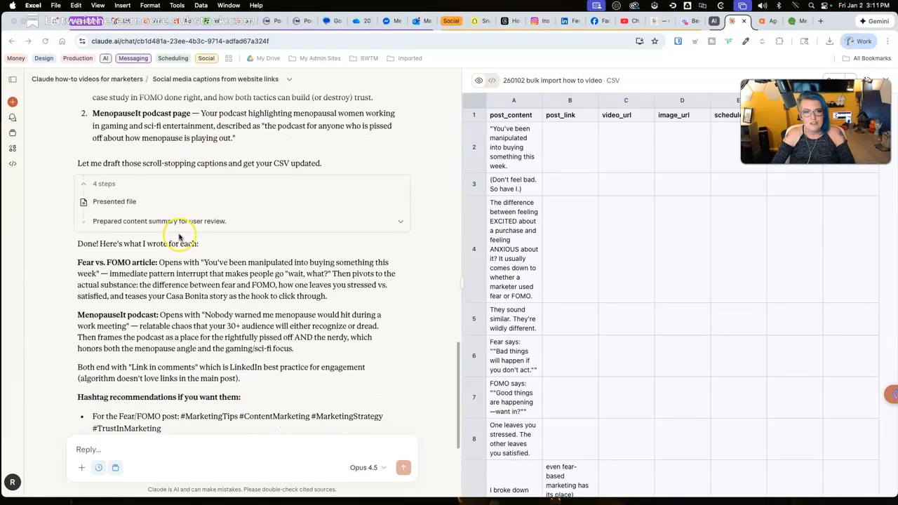
{"action": "left_click", "coordinate": [401, 224]}
{"action": "scroll", "coordinate": [311, 250], "scroll_direction": "down", "scroll_amount": 1}
{"action": "scroll", "coordinate": [310, 250], "scroll_direction": "down", "scroll_amount": 2}
{"action": "scroll", "coordinate": [310, 250], "scroll_direction": "down", "scroll_amount": 1}
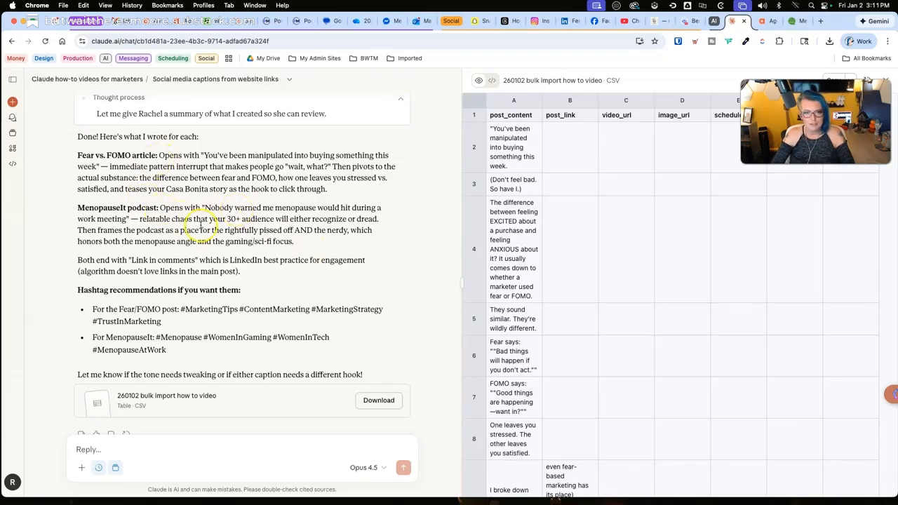
{"action": "scroll", "coordinate": [200, 224], "scroll_direction": "down", "scroll_amount": 1}
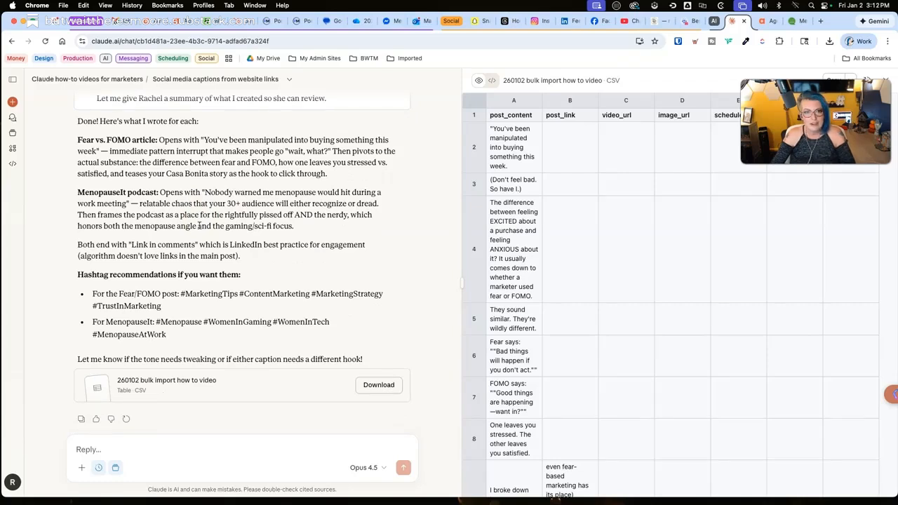
{"action": "scroll", "coordinate": [276, 238], "scroll_direction": "down", "scroll_amount": 2}
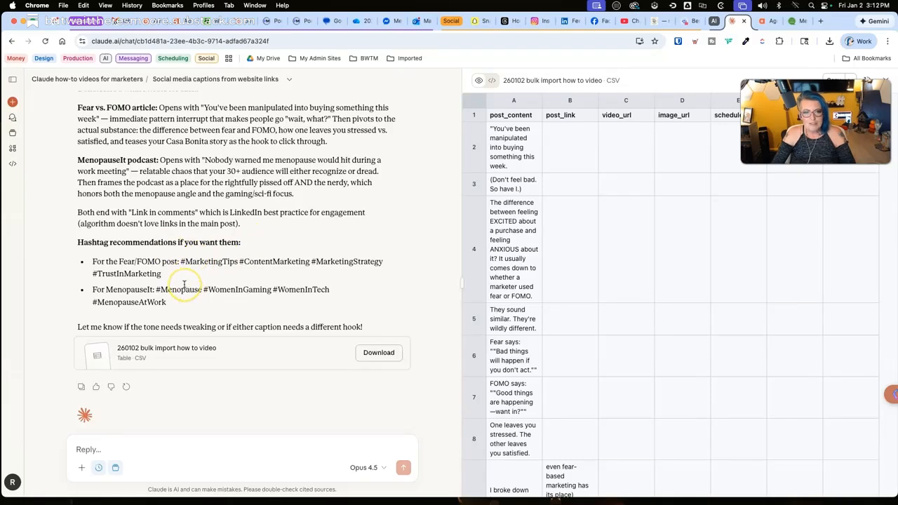
{"action": "scroll", "coordinate": [184, 284], "scroll_direction": "down", "scroll_amount": 1}
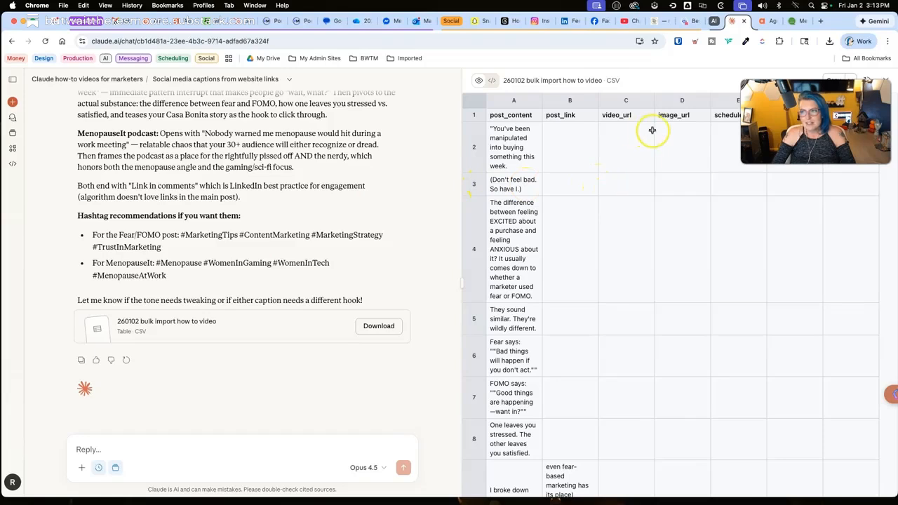
Examine how the generated captions, links, dates and labels are laid out across the rows and columns of the CSV preview.
{"action": "scroll", "coordinate": [610, 329], "scroll_direction": "down", "scroll_amount": 3}
{"action": "scroll", "coordinate": [610, 330], "scroll_direction": "down", "scroll_amount": 5}
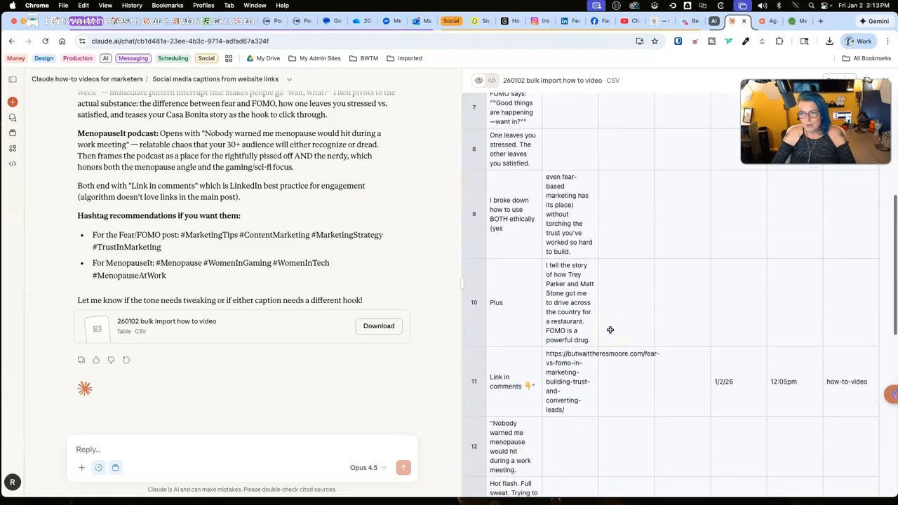
{"action": "scroll", "coordinate": [610, 329], "scroll_direction": "up", "scroll_amount": 10}
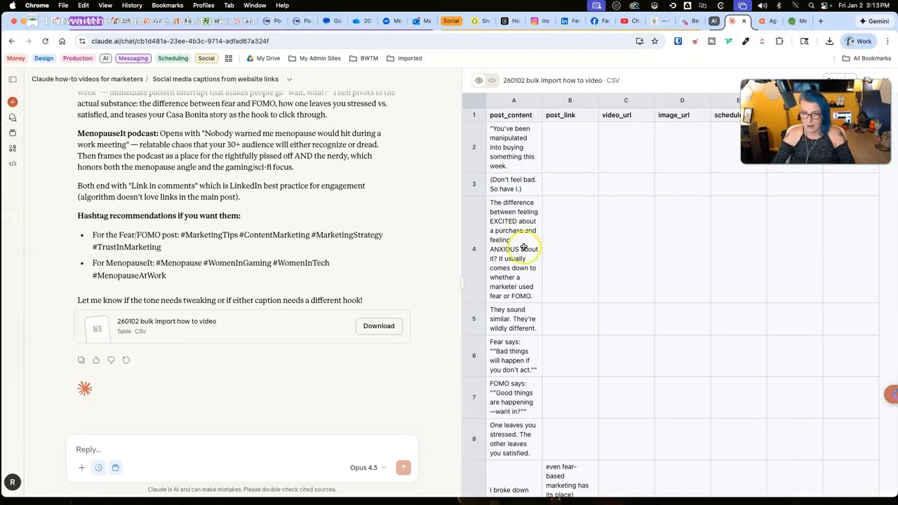
{"action": "scroll", "coordinate": [521, 241], "scroll_direction": "down", "scroll_amount": 5}
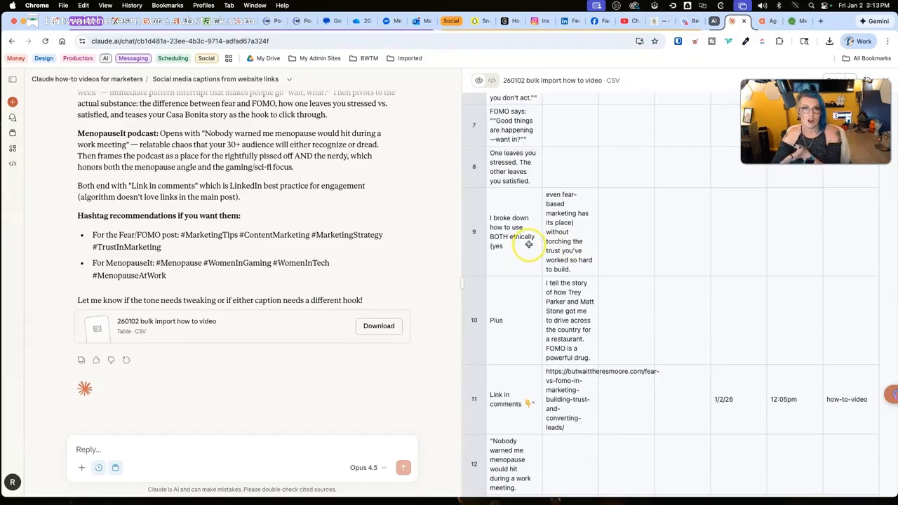
{"action": "scroll", "coordinate": [501, 168], "scroll_direction": "up", "scroll_amount": 3}
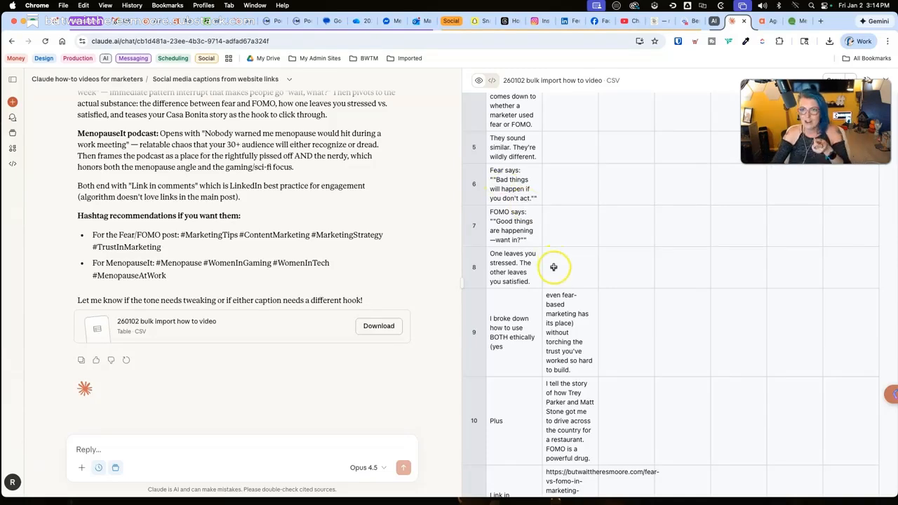
Review the remaining caption rows of the CSV preview for layout problems and start a reply to Claude.
{"action": "scroll", "coordinate": [560, 273], "scroll_direction": "up", "scroll_amount": 1}
{"action": "scroll", "coordinate": [560, 273], "scroll_direction": "down", "scroll_amount": 5}
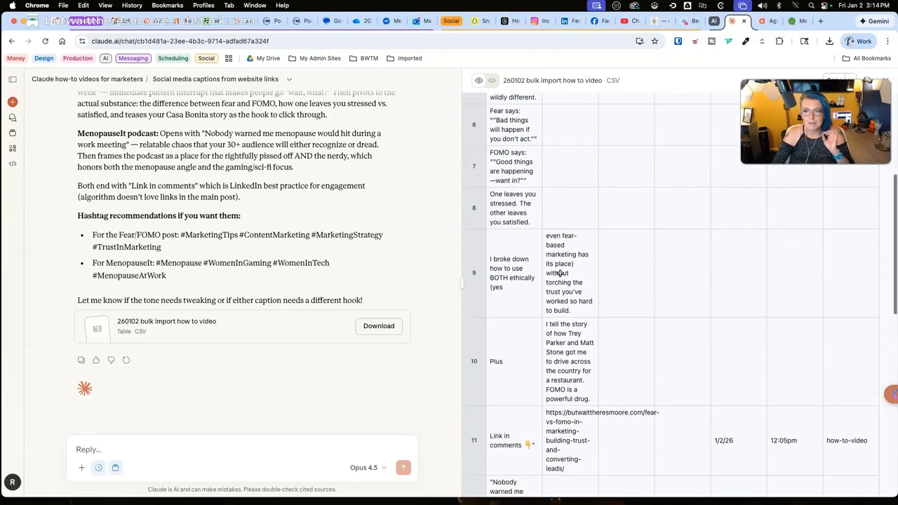
{"action": "scroll", "coordinate": [560, 273], "scroll_direction": "down", "scroll_amount": 1}
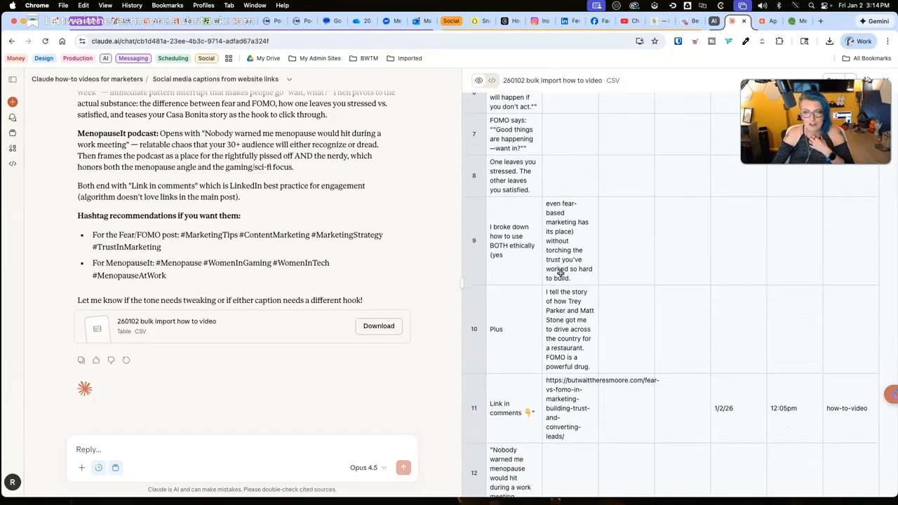
{"action": "scroll", "coordinate": [560, 273], "scroll_direction": "down", "scroll_amount": 20}
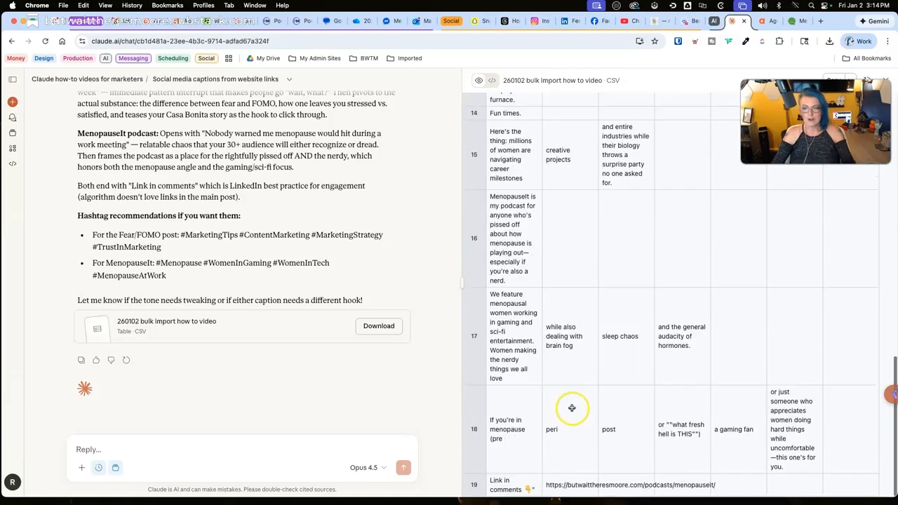
{"action": "left_click", "coordinate": [92, 448]}
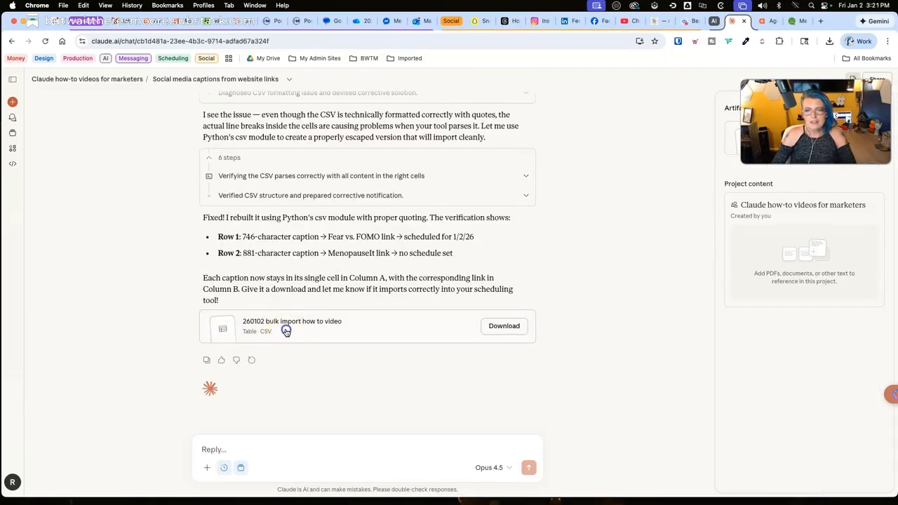
Open the rebuilt CSV in Excel and widen columns A through G equally so their contents can be read.
{"action": "left_click", "coordinate": [282, 331]}
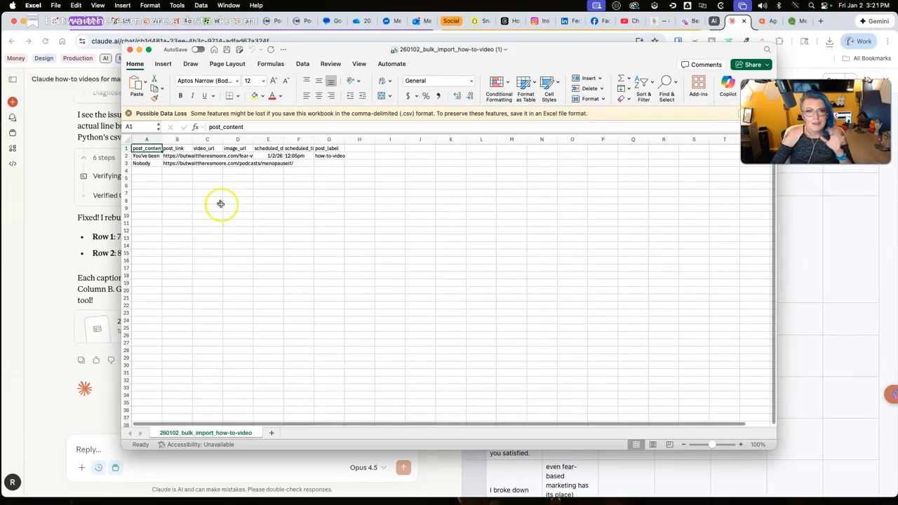
{"action": "left_click", "coordinate": [146, 139]}
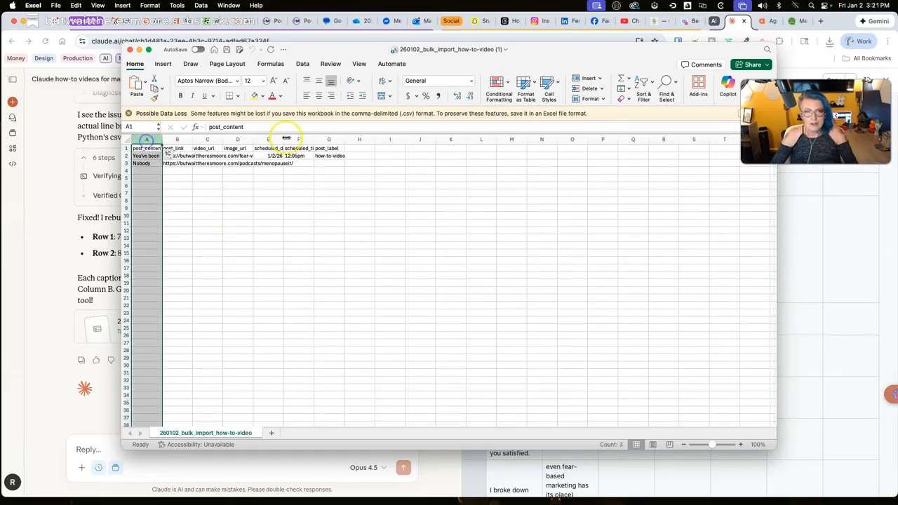
{"action": "left_click", "coordinate": [328, 139], "text": "shift"}
{"action": "left_click_drag", "start_coordinate": [344, 139], "coordinate": [430, 138]}
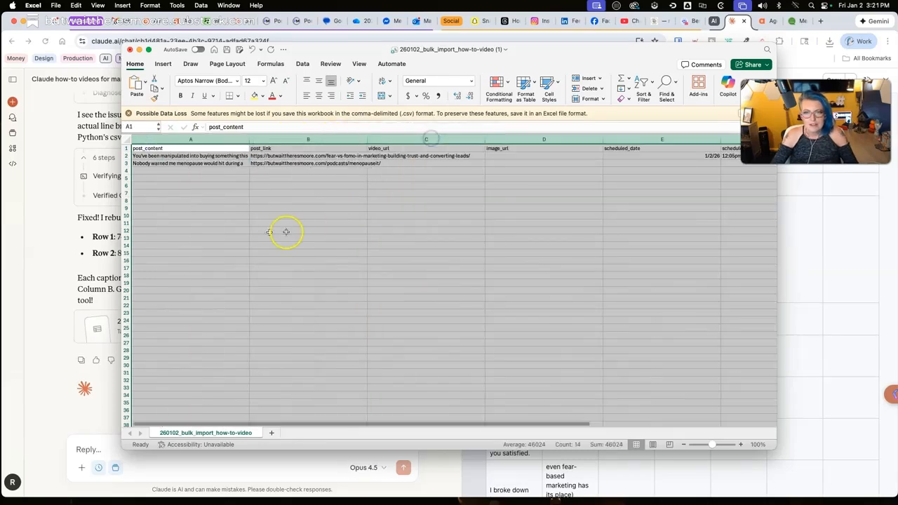
Wrap the text in the post_content column and select the first caption to read it in full.
{"action": "left_click", "coordinate": [249, 220]}
{"action": "left_click", "coordinate": [166, 139]}
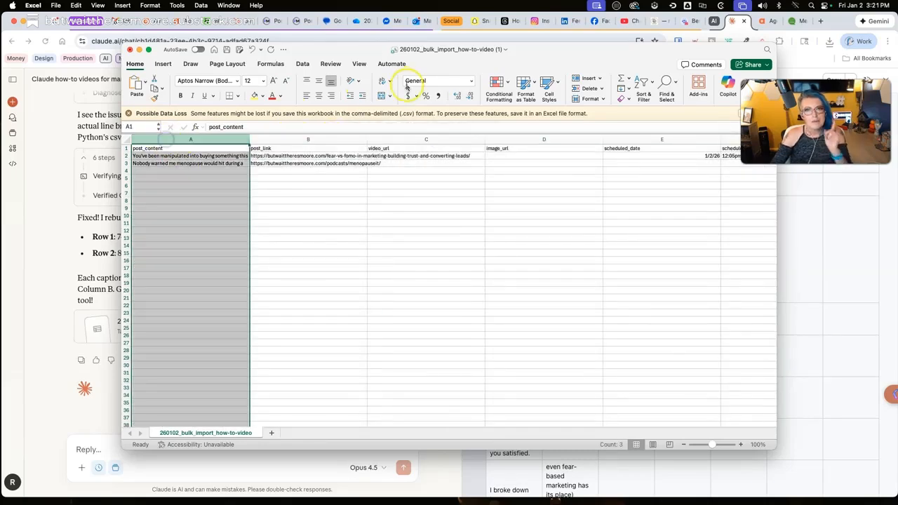
{"action": "left_click", "coordinate": [382, 81]}
{"action": "left_click", "coordinate": [197, 219]}
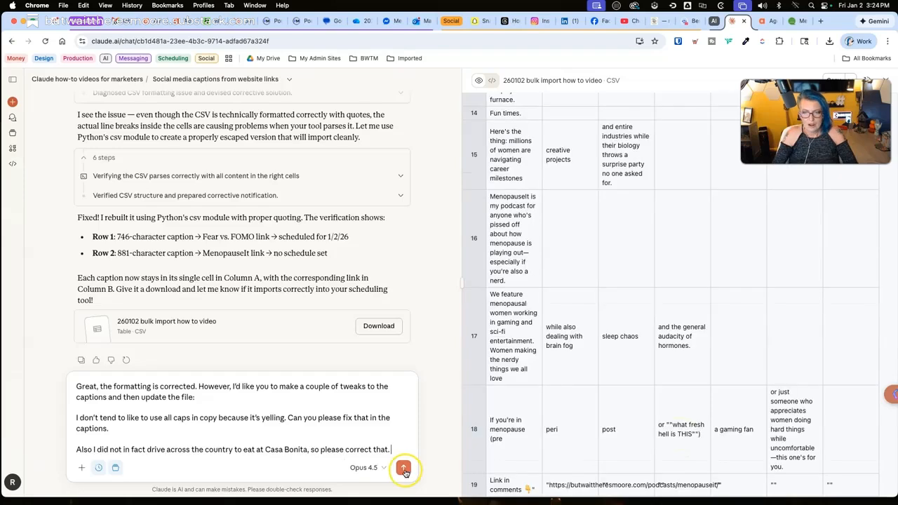
Send the reply asking Claude to remove all caps and correct the Casa Bonita claim, and close the old CSV in Excel.
{"action": "left_click", "coordinate": [404, 467]}
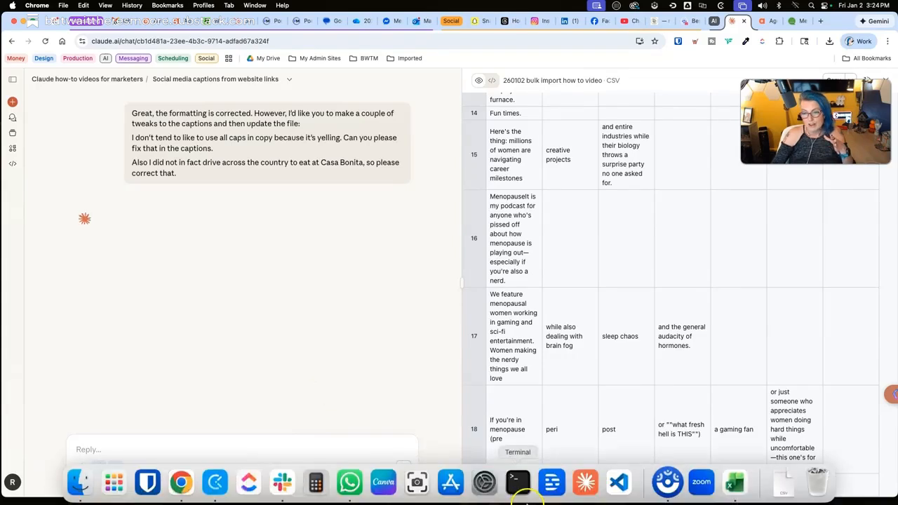
{"action": "left_click", "coordinate": [736, 483]}
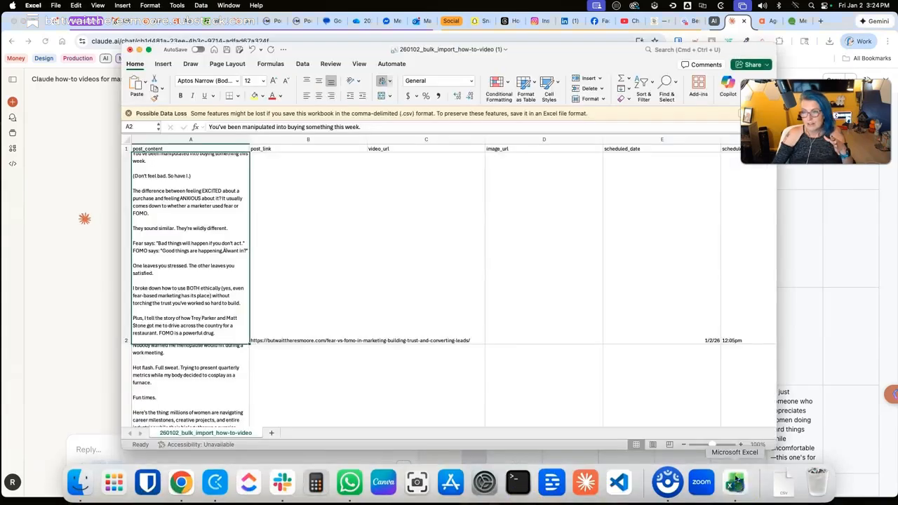
{"action": "left_click", "coordinate": [130, 49]}
{"action": "left_click", "coordinate": [448, 287]}
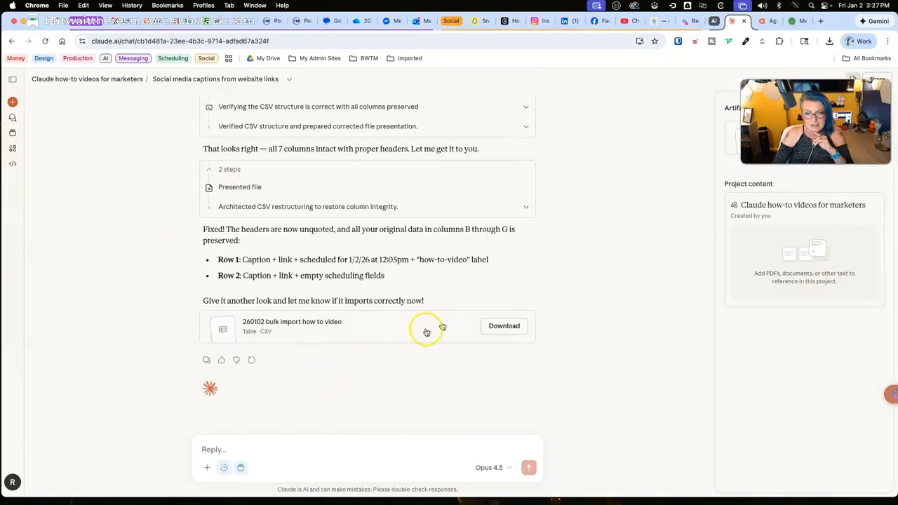
Download Claude's corrected CSV and open 260102_bulk_import_how-to-video (3).csv from the Downloads folder in Excel.
{"action": "left_click", "coordinate": [505, 325]}
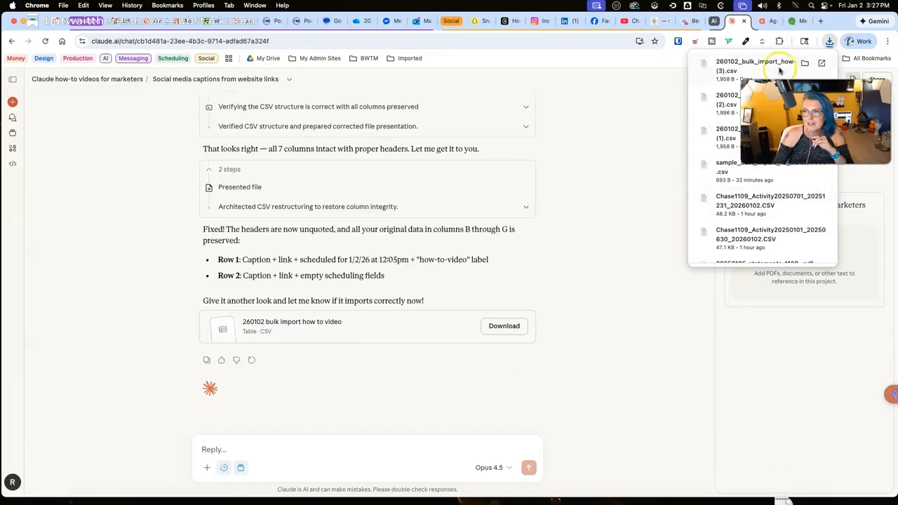
{"action": "left_click", "coordinate": [803, 63]}
{"action": "double_click", "coordinate": [451, 201]}
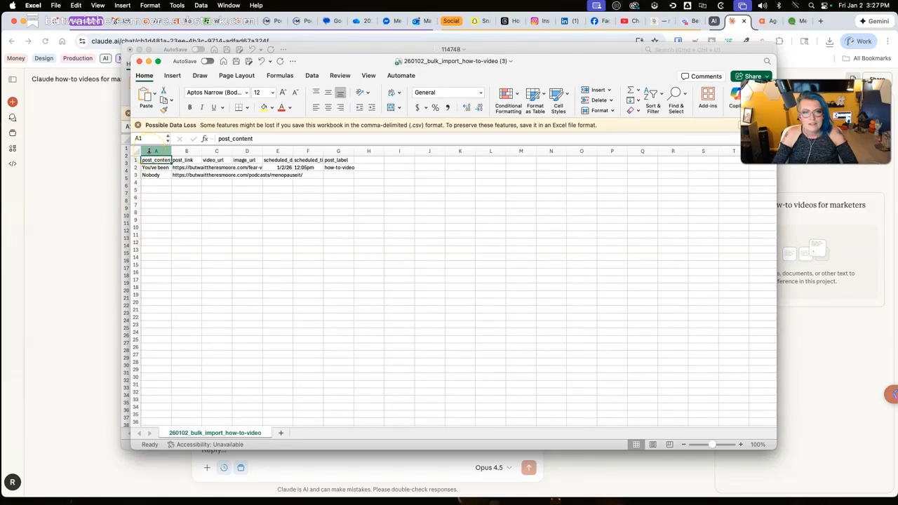
Adjust the width of columns A through G to inspect the corrected CSV, and close it to start another reply to Claude.
{"action": "left_click", "coordinate": [149, 151]}
{"action": "left_click", "coordinate": [341, 151], "text": "shift"}
{"action": "left_click_drag", "start_coordinate": [355, 151], "coordinate": [355, 151]}
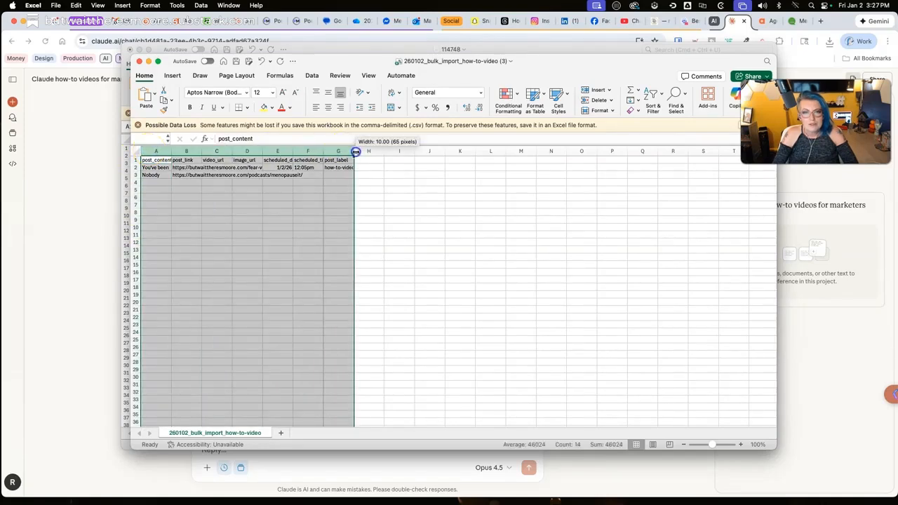
{"action": "left_click", "coordinate": [442, 286]}
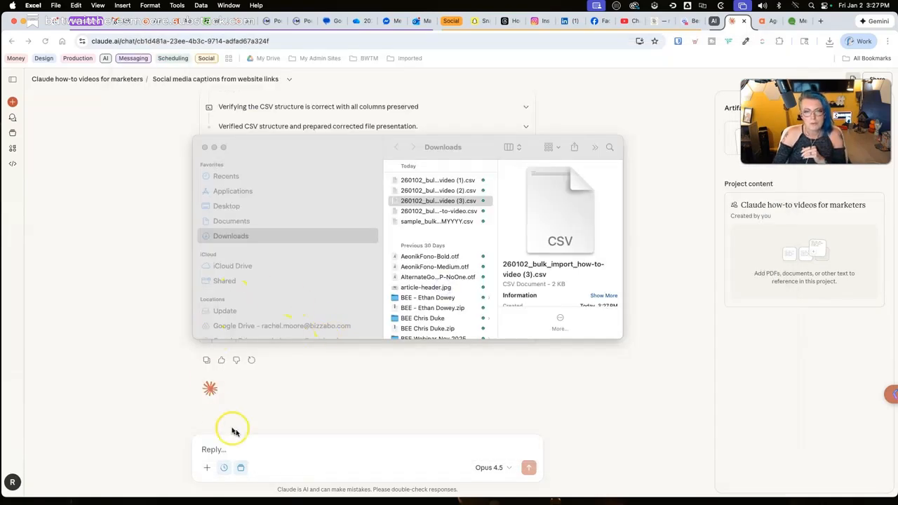
{"action": "left_click", "coordinate": [281, 440]}
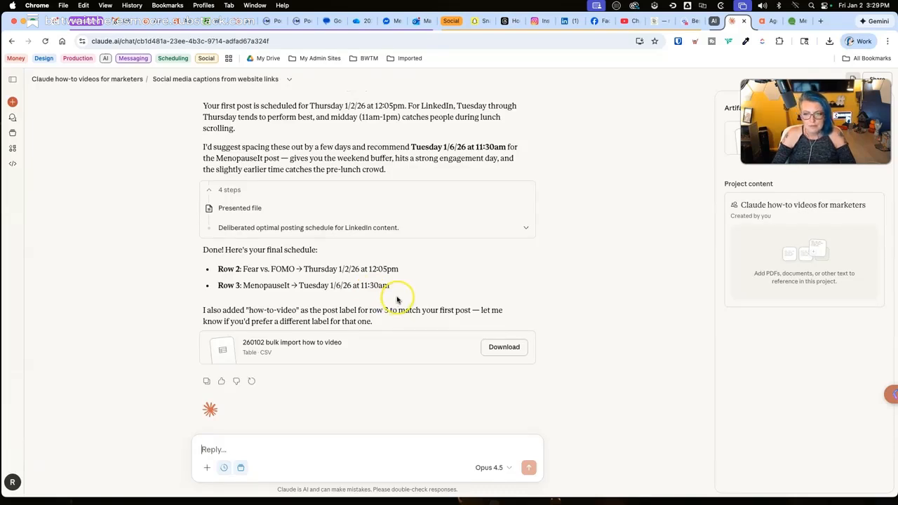
Download the CSV with the final posting schedule and open 260102_bulk_import_how-to-video (4).csv from Downloads in Excel.
{"action": "left_click", "coordinate": [499, 347]}
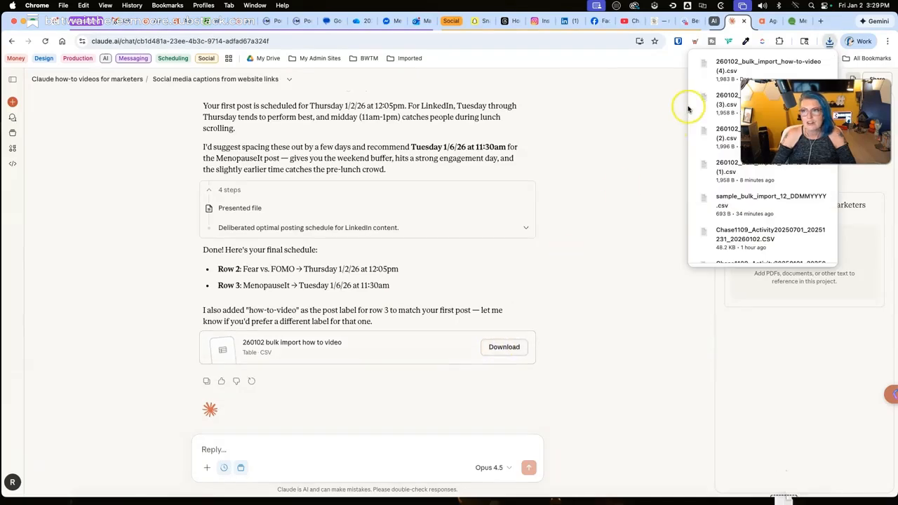
{"action": "left_click", "coordinate": [807, 64]}
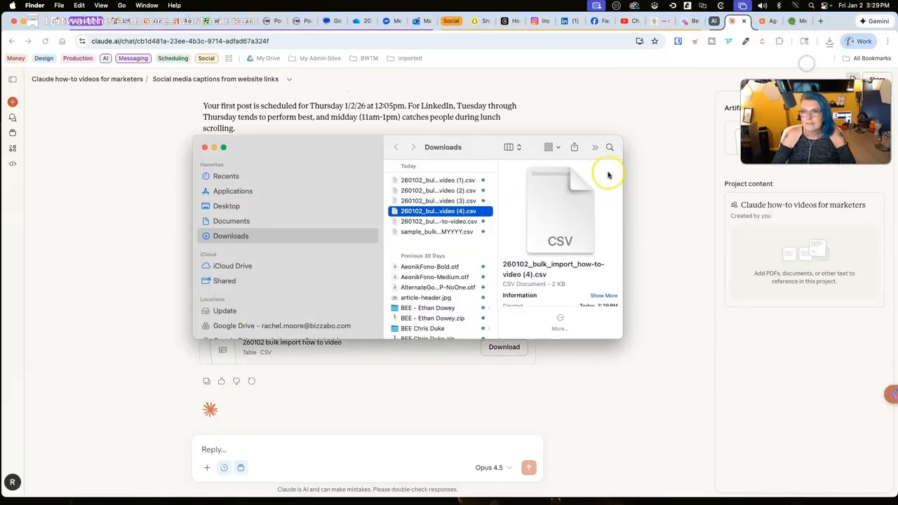
{"action": "right_click", "coordinate": [446, 212]}
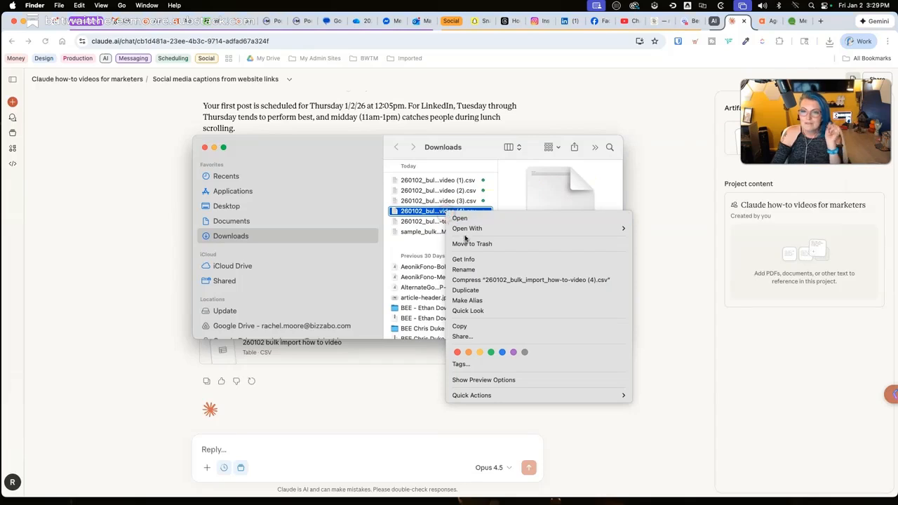
{"action": "mouse_move", "coordinate": [466, 228]}
{"action": "left_click", "coordinate": [645, 261]}
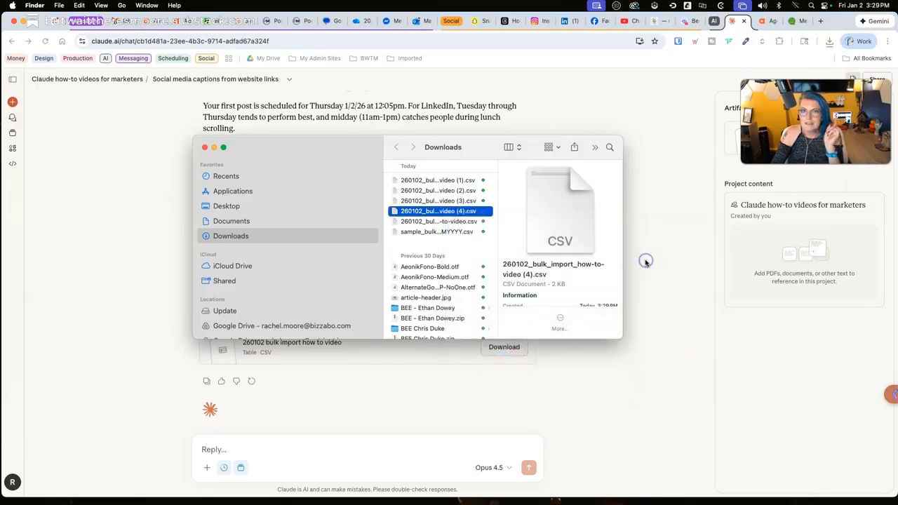
Select columns A through G of the final CSV to check the captions, links, schedule and labels.
{"action": "left_click", "coordinate": [134, 140]}
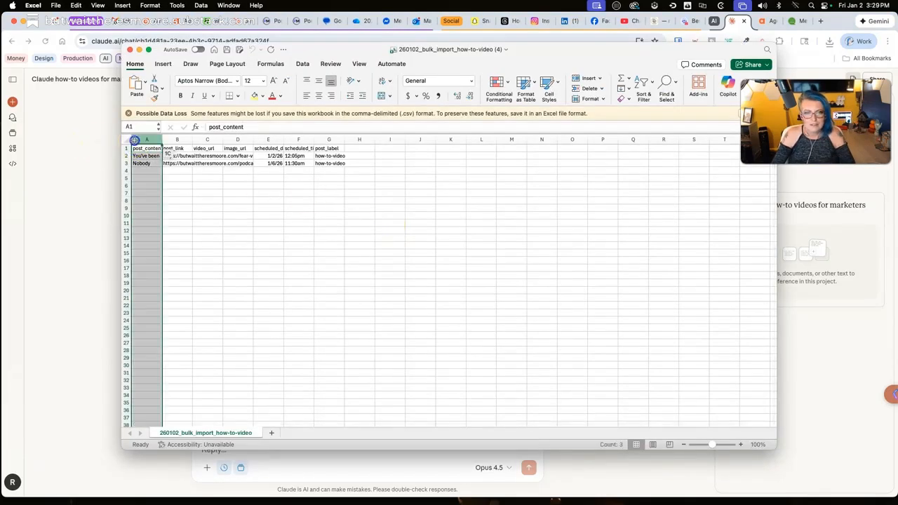
{"action": "left_click", "coordinate": [329, 139]}
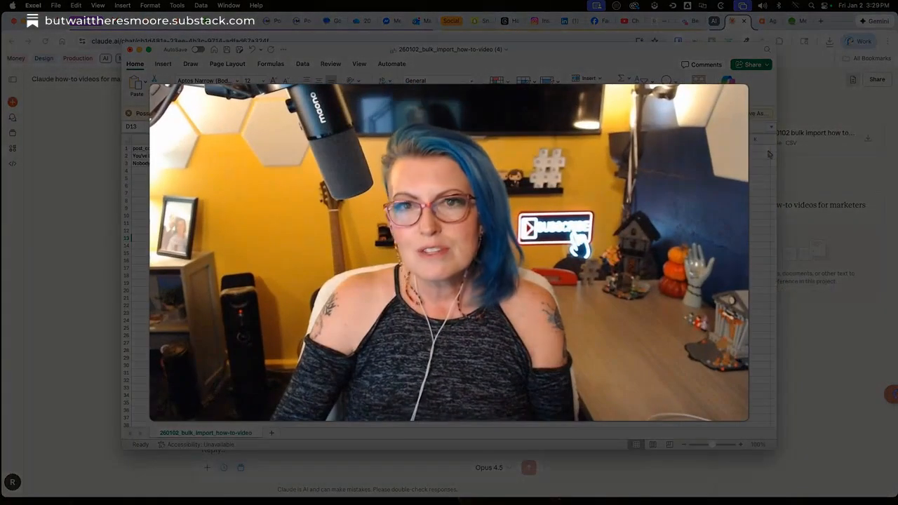